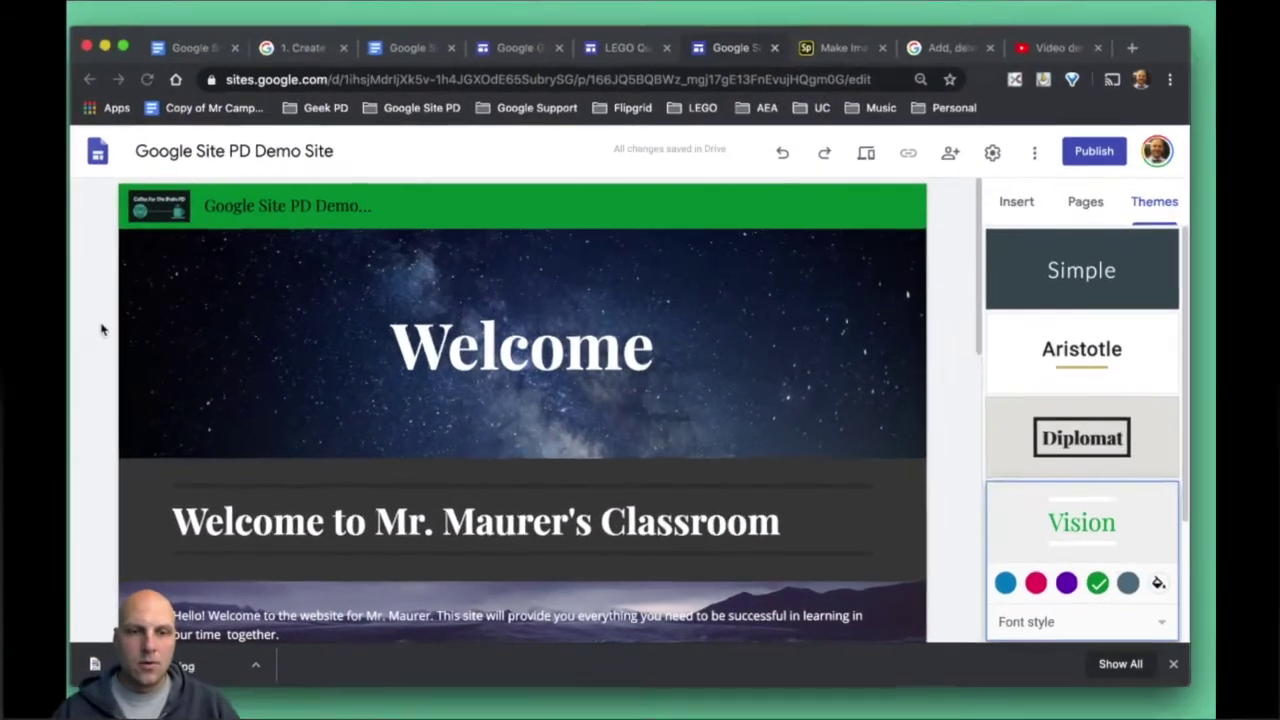
# Switch the right sidebar from Themes to Pages, showing the site's single Home page
pyautogui.moveTo(320, 470)
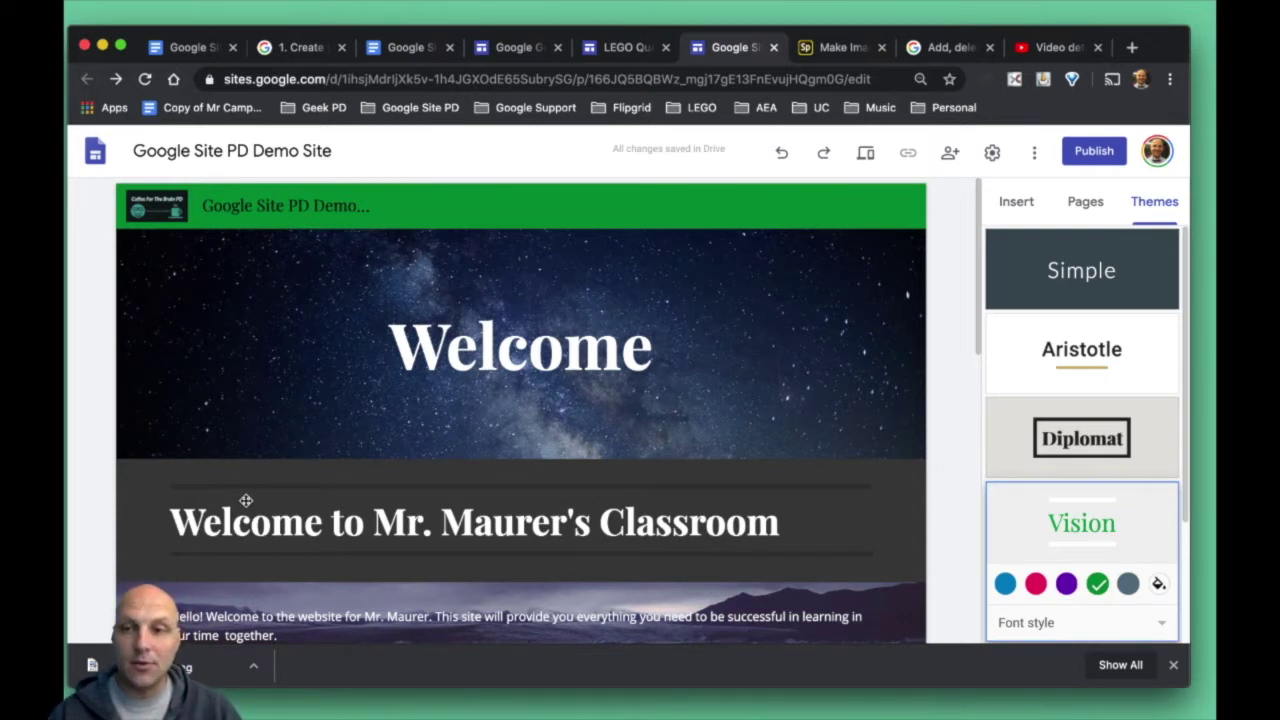
pyautogui.click(1085, 201)
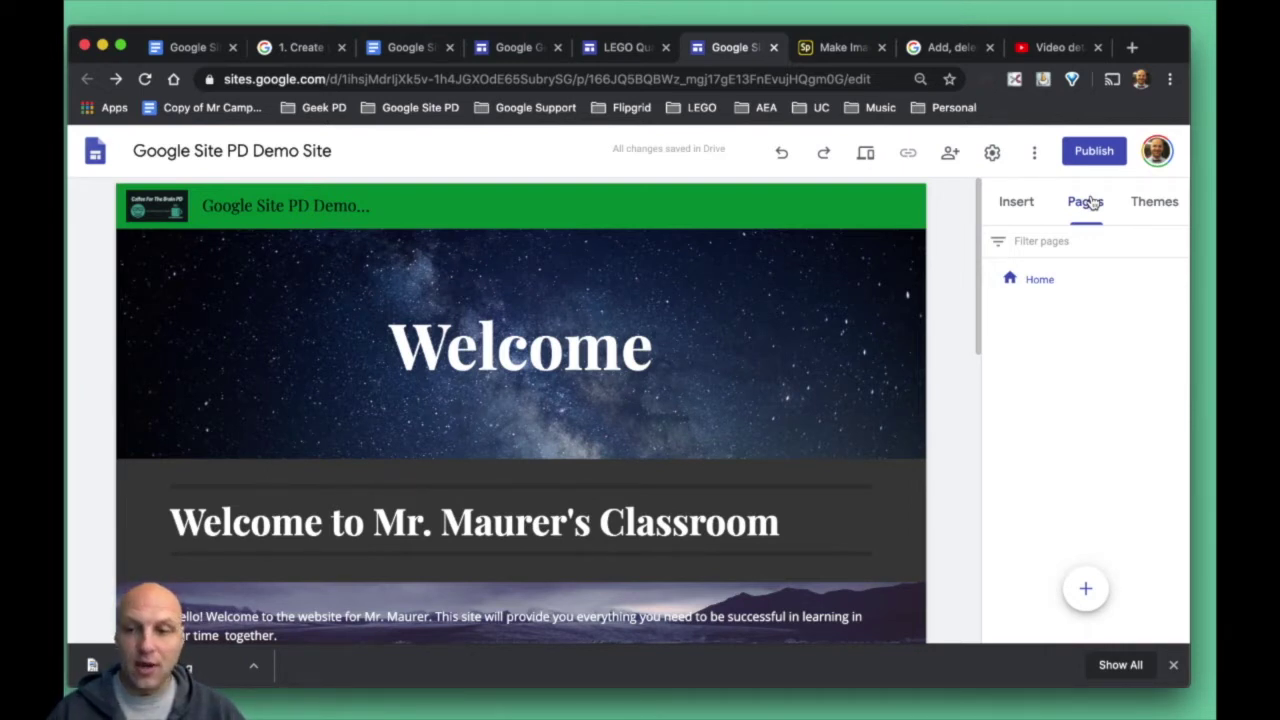
pyautogui.click(1084, 208)
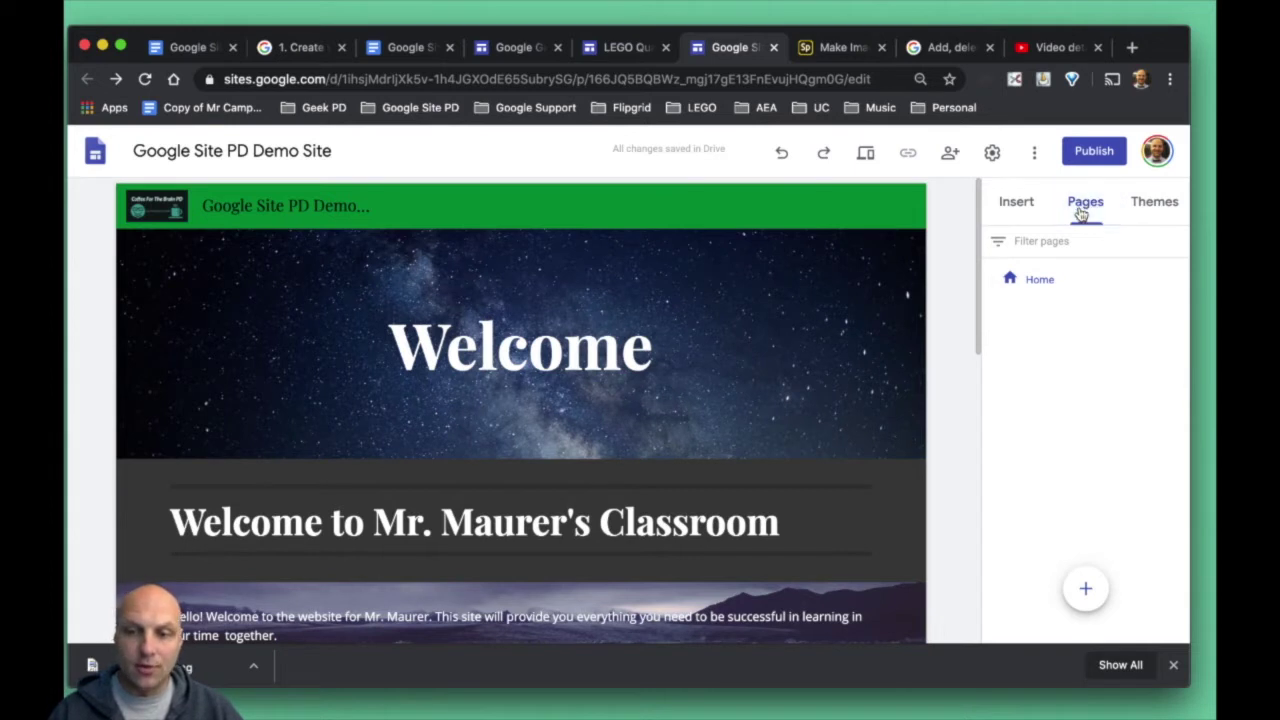
# Dismiss the downloads bar and add new pages named Bio and Love of LEGO
pyautogui.click(1175, 666)
pyautogui.moveTo(1086, 588)
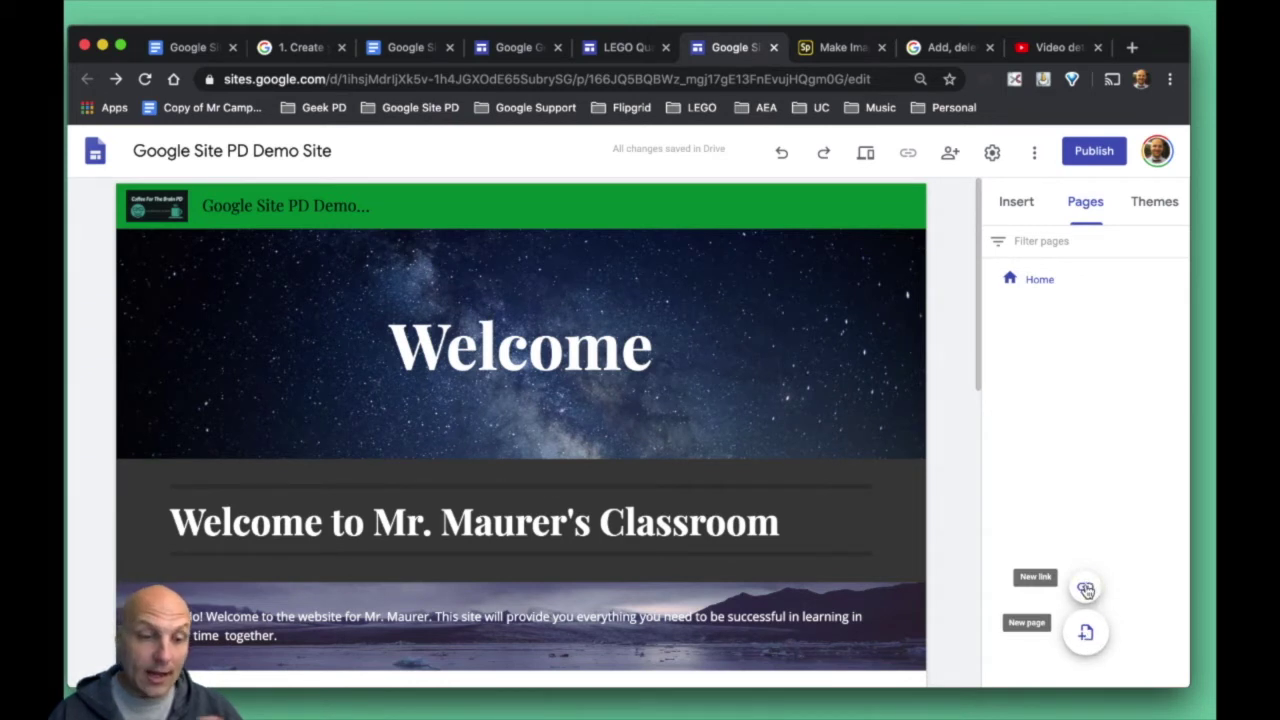
pyautogui.click(1088, 636)
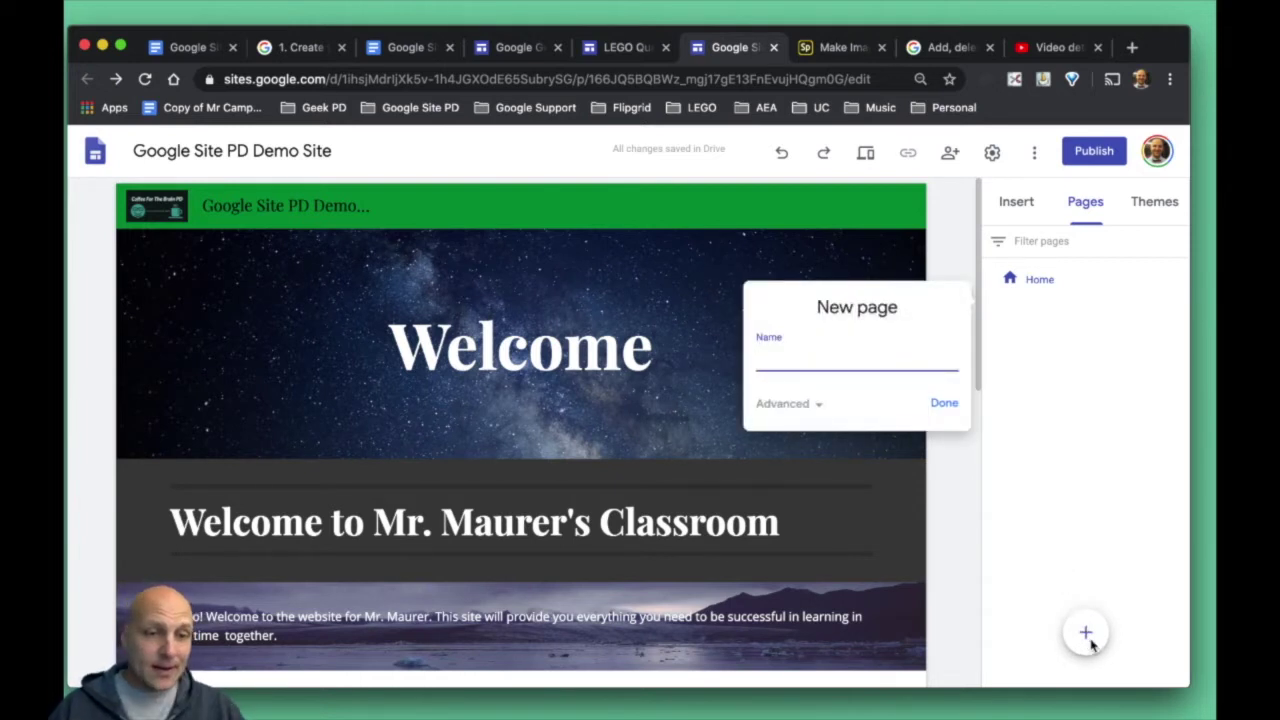
pyautogui.write('Bio')
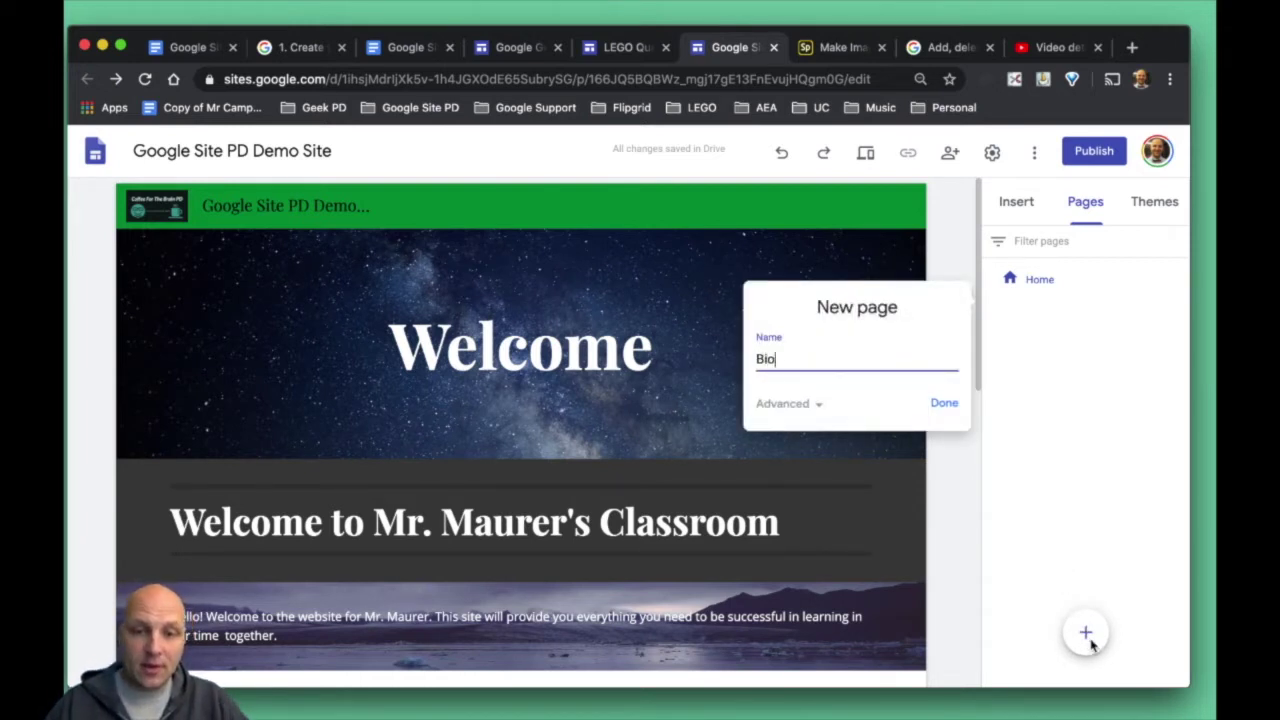
pyautogui.click(942, 406)
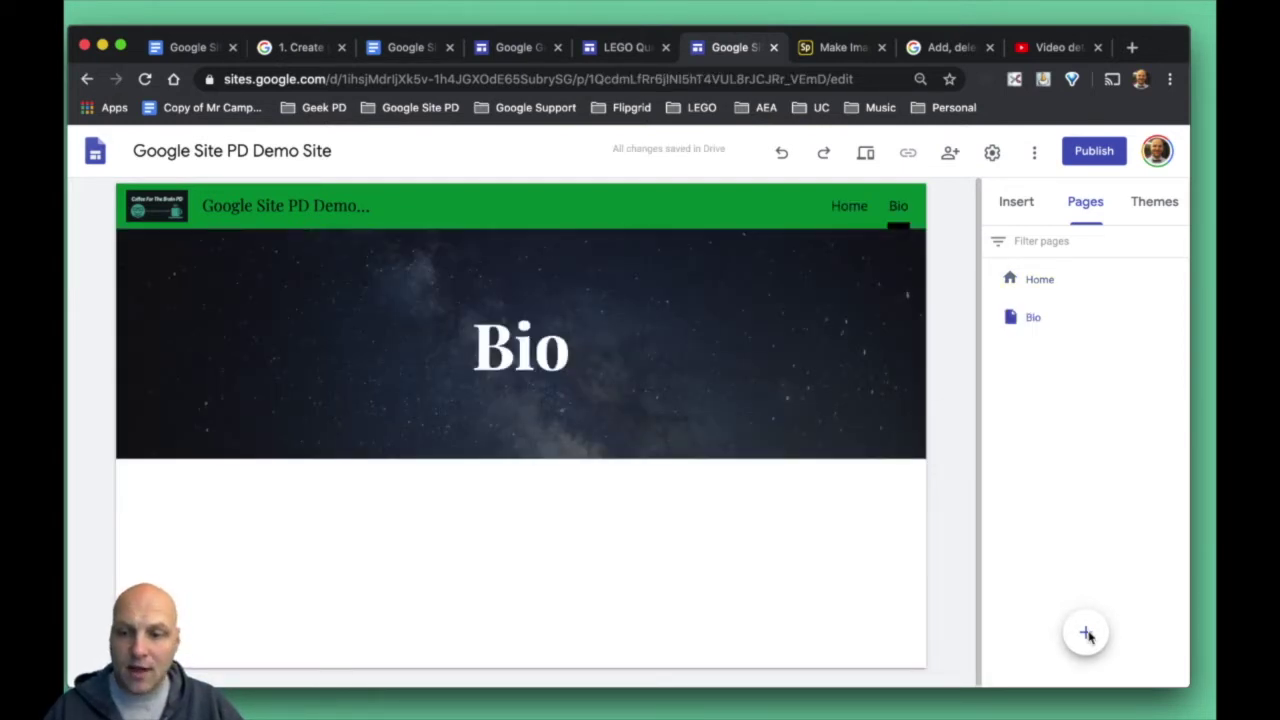
pyautogui.click(1086, 634)
pyautogui.write('Lov')
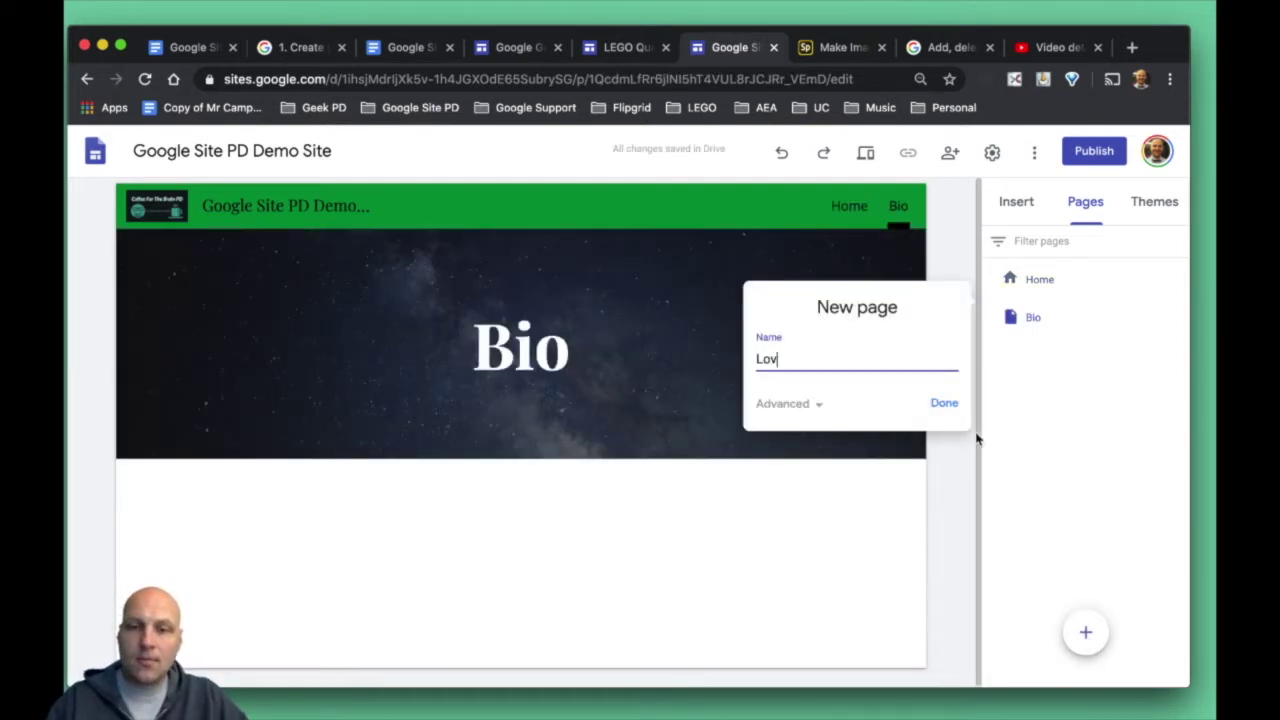
pyautogui.write('e of LEGO')
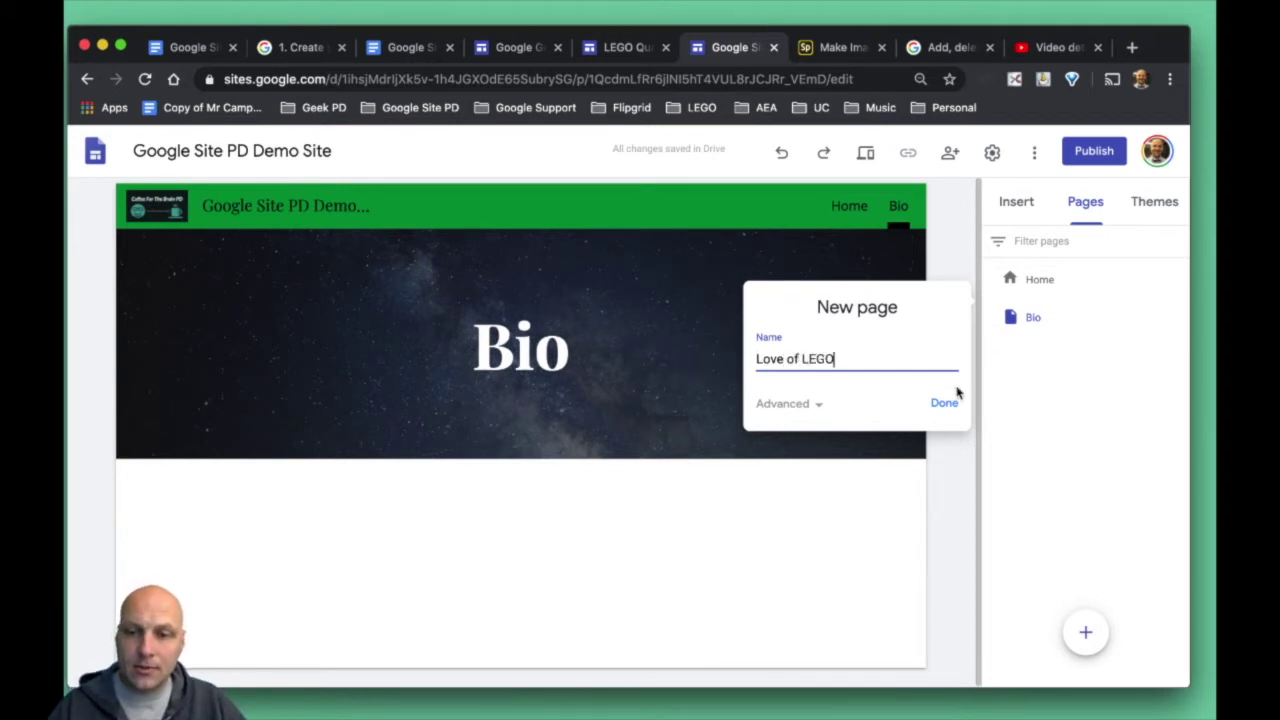
pyautogui.click(946, 404)
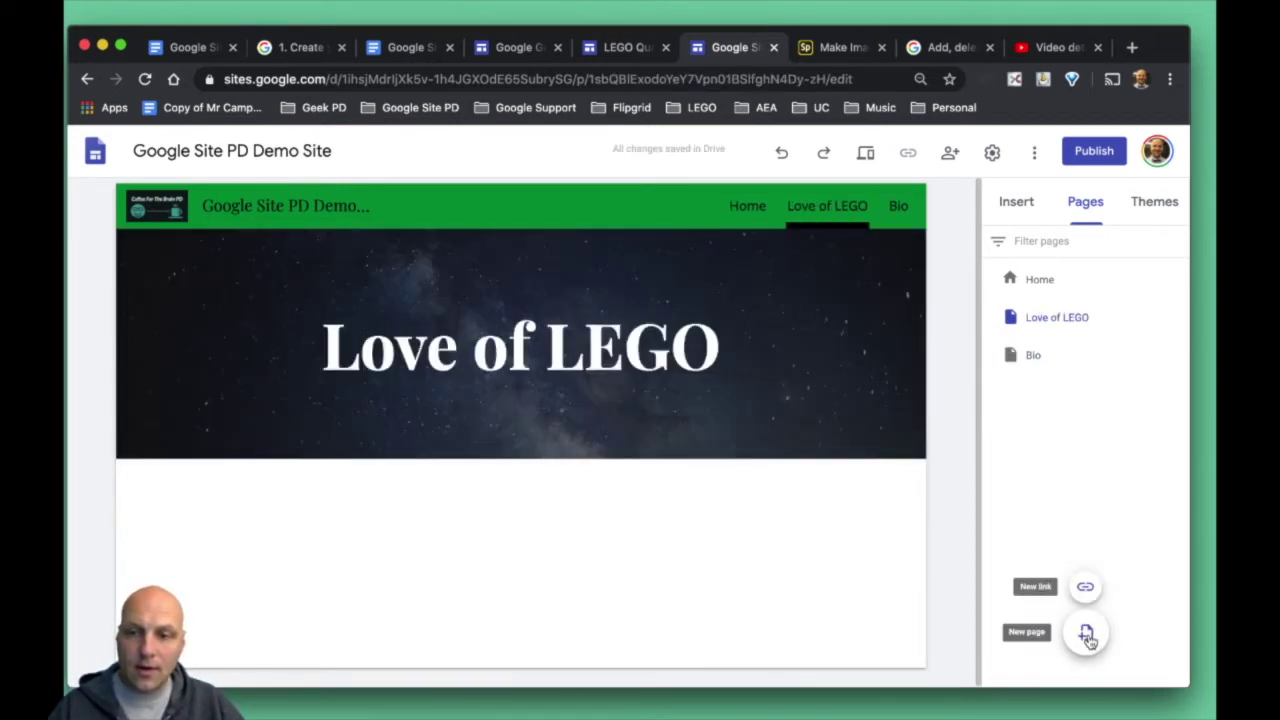
# Add a third new page named US History
pyautogui.click(1086, 634)
pyautogui.write('Perio 1')
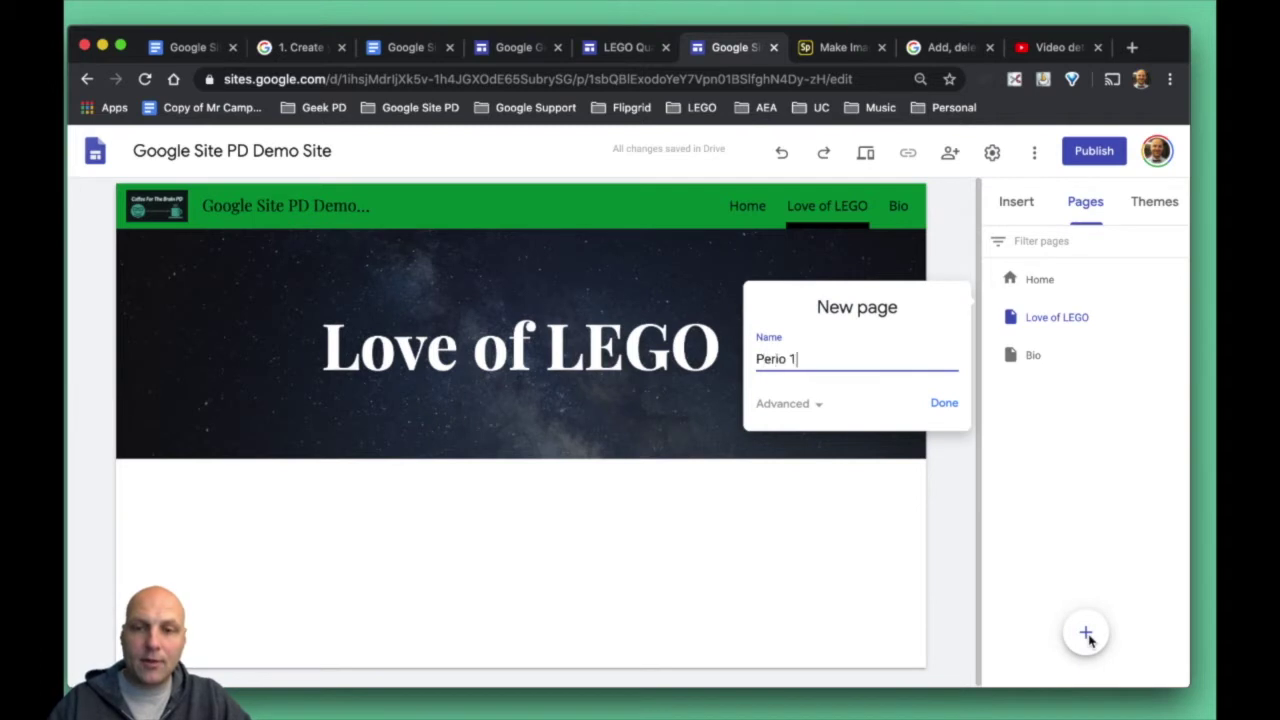
pyautogui.press('BackSpace')
pyautogui.press('BackSpace')
pyautogui.press('BackSpace')
pyautogui.press('BackSpace')
pyautogui.press('BackSpace')
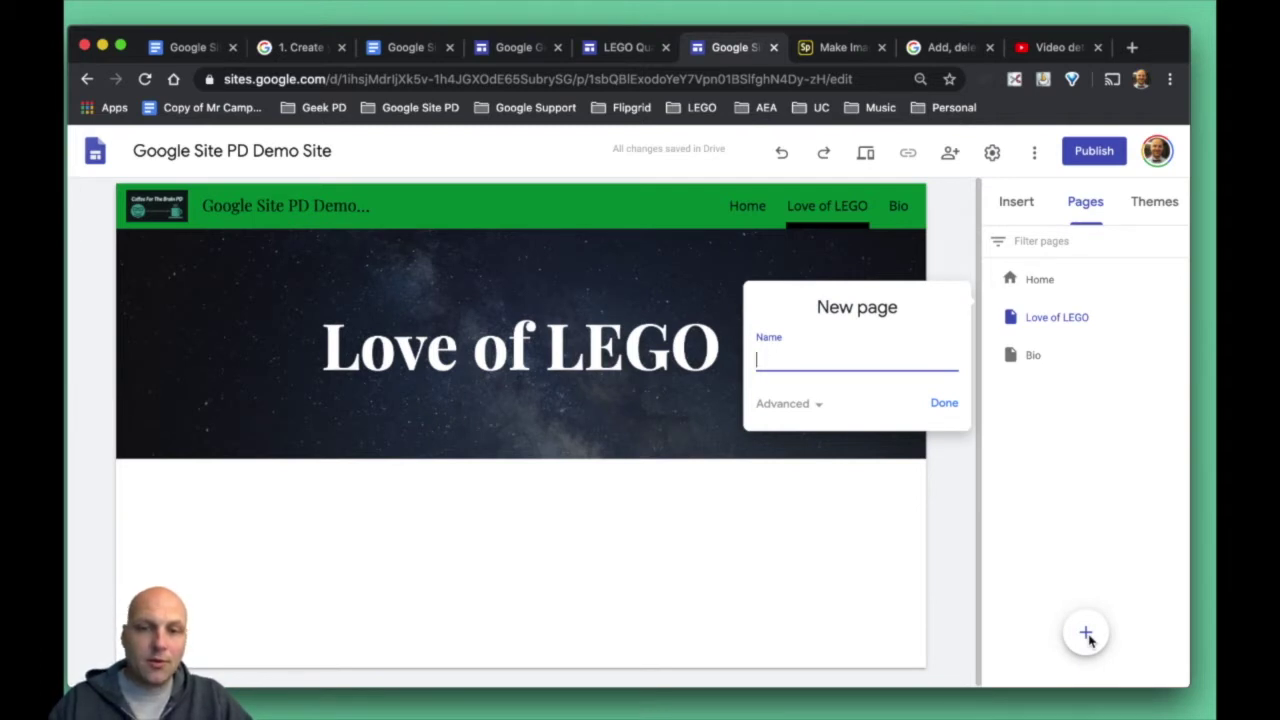
pyautogui.write('US History')
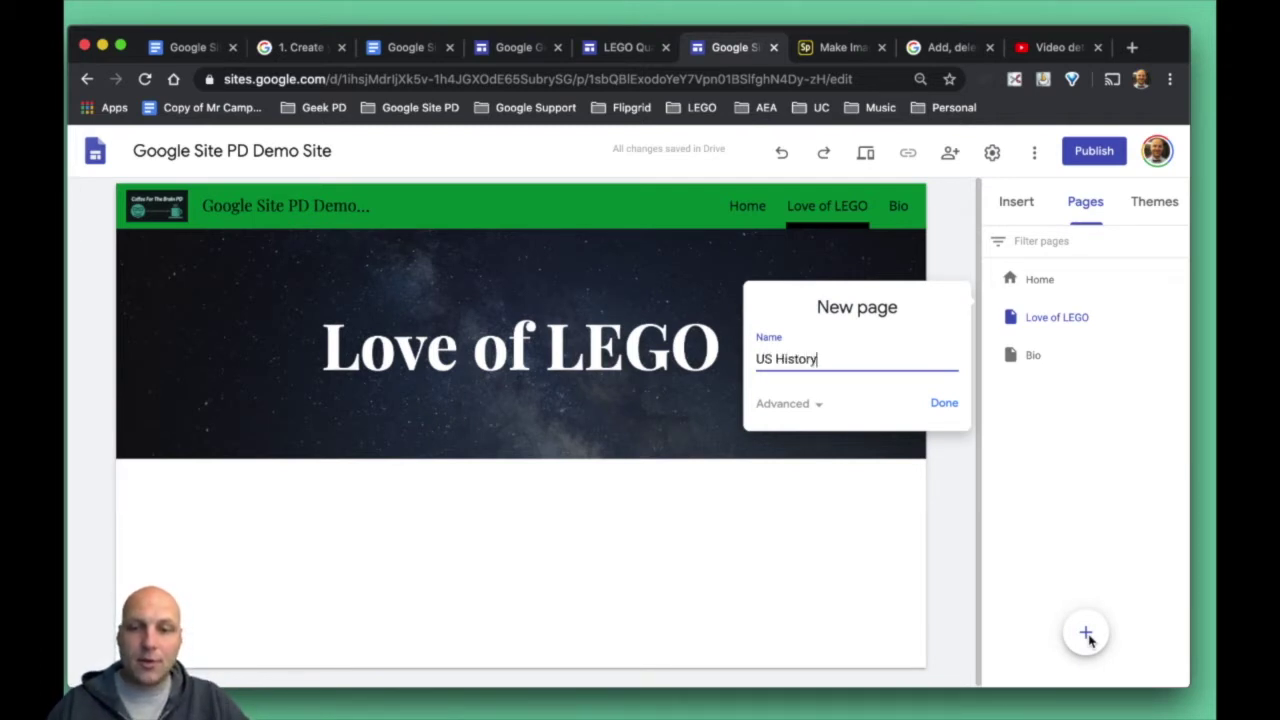
pyautogui.click(944, 403)
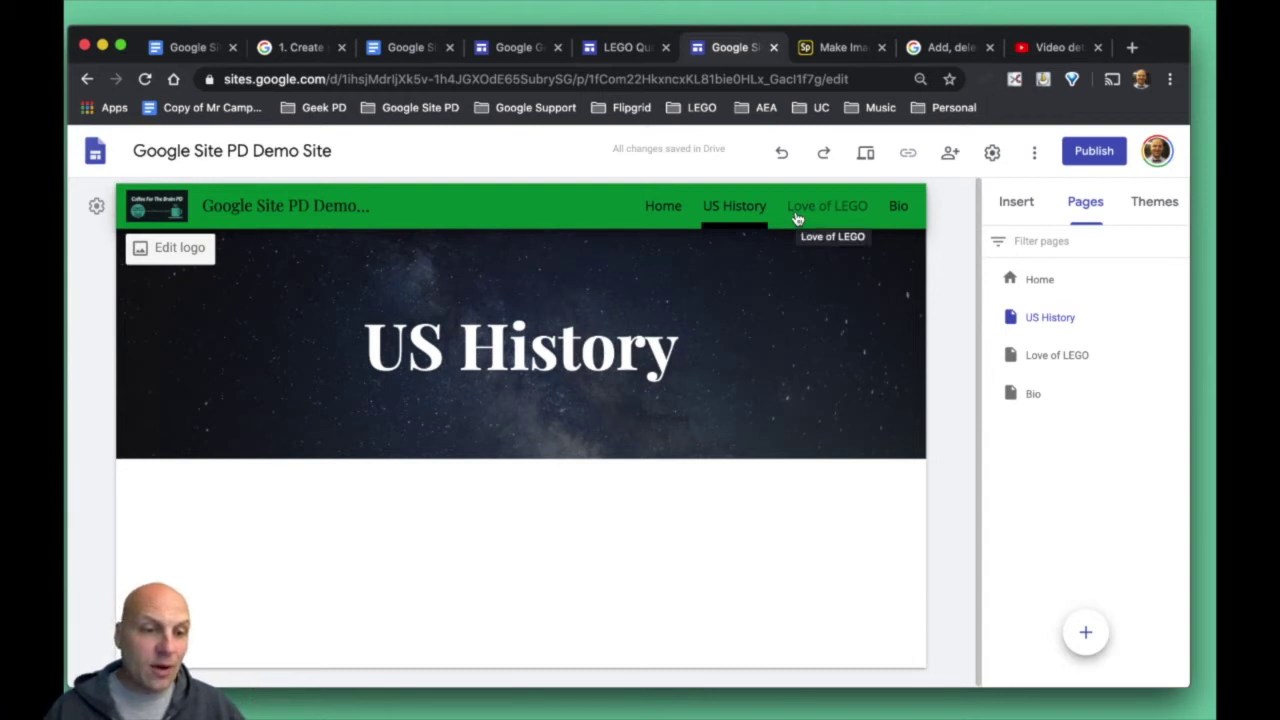
# Drag Bio up under Home and Love of LEGO above US History in the page list
pyautogui.click(1037, 396)
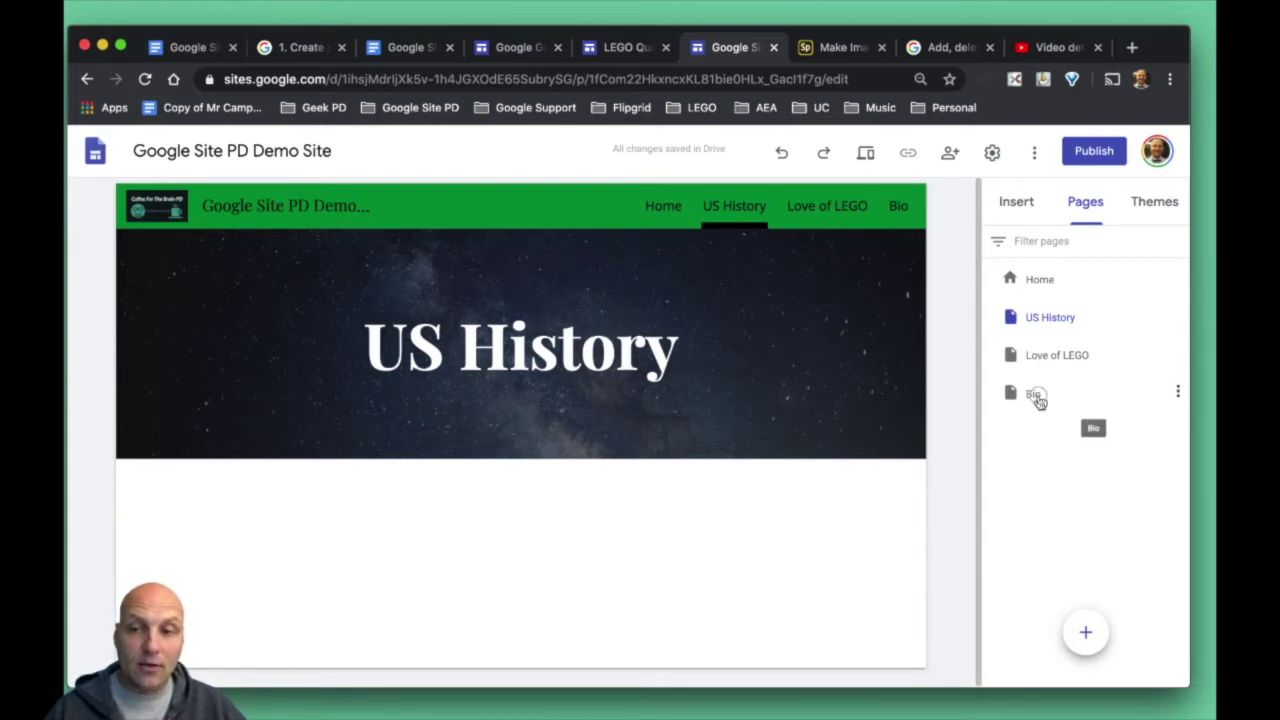
pyautogui.moveTo(1037, 398); pyautogui.dragTo(1050, 312)
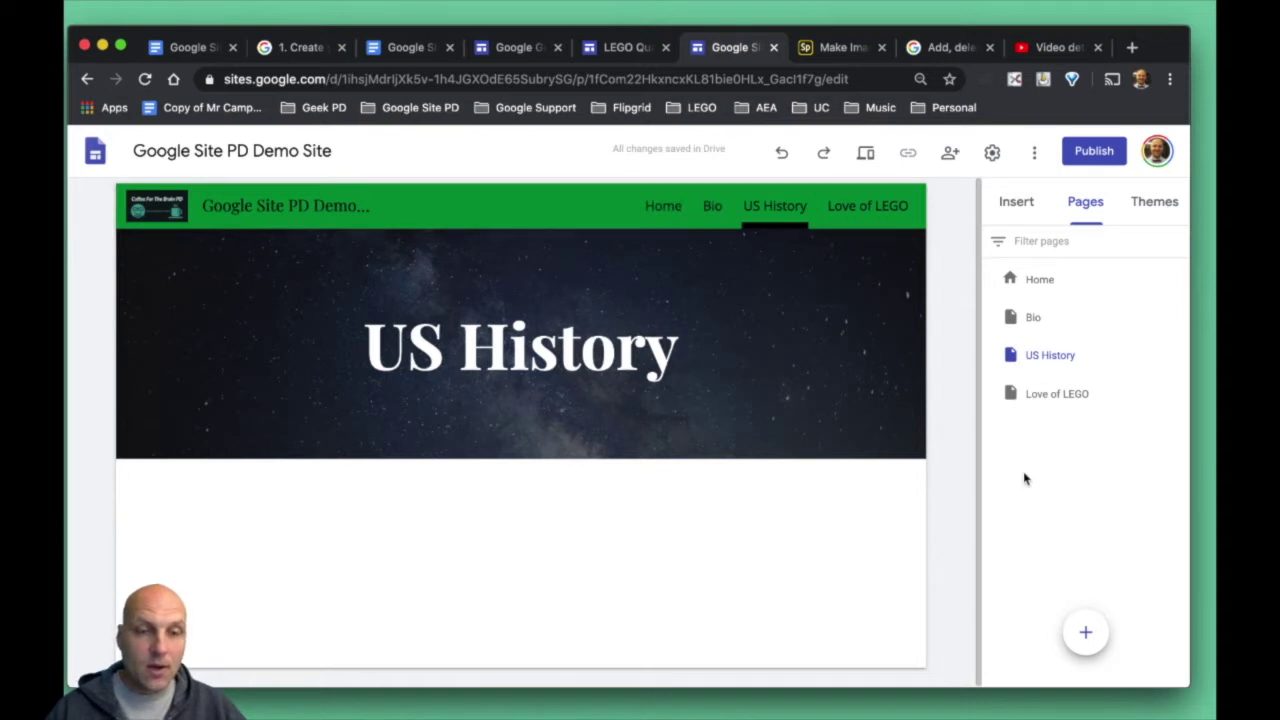
pyautogui.moveTo(1045, 395); pyautogui.dragTo(1045, 337)
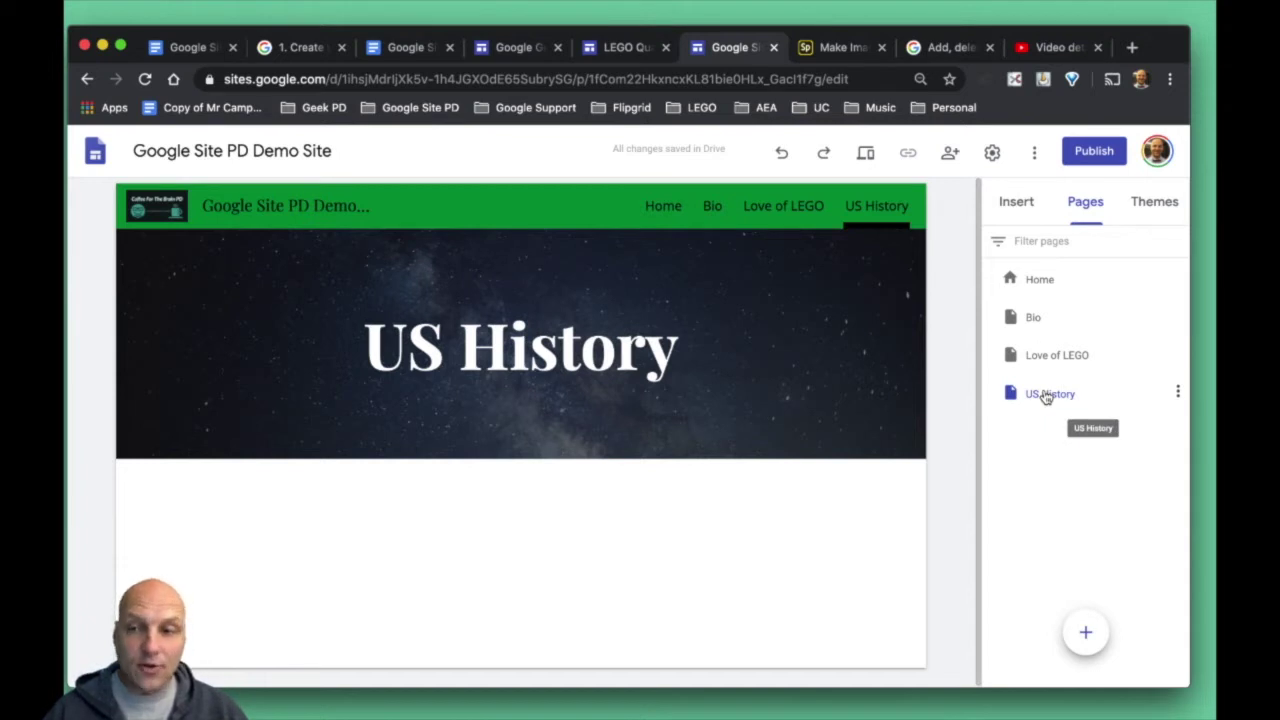
pyautogui.click(1085, 633)
# Create a new page named LEGO 1
pyautogui.write('Bul')
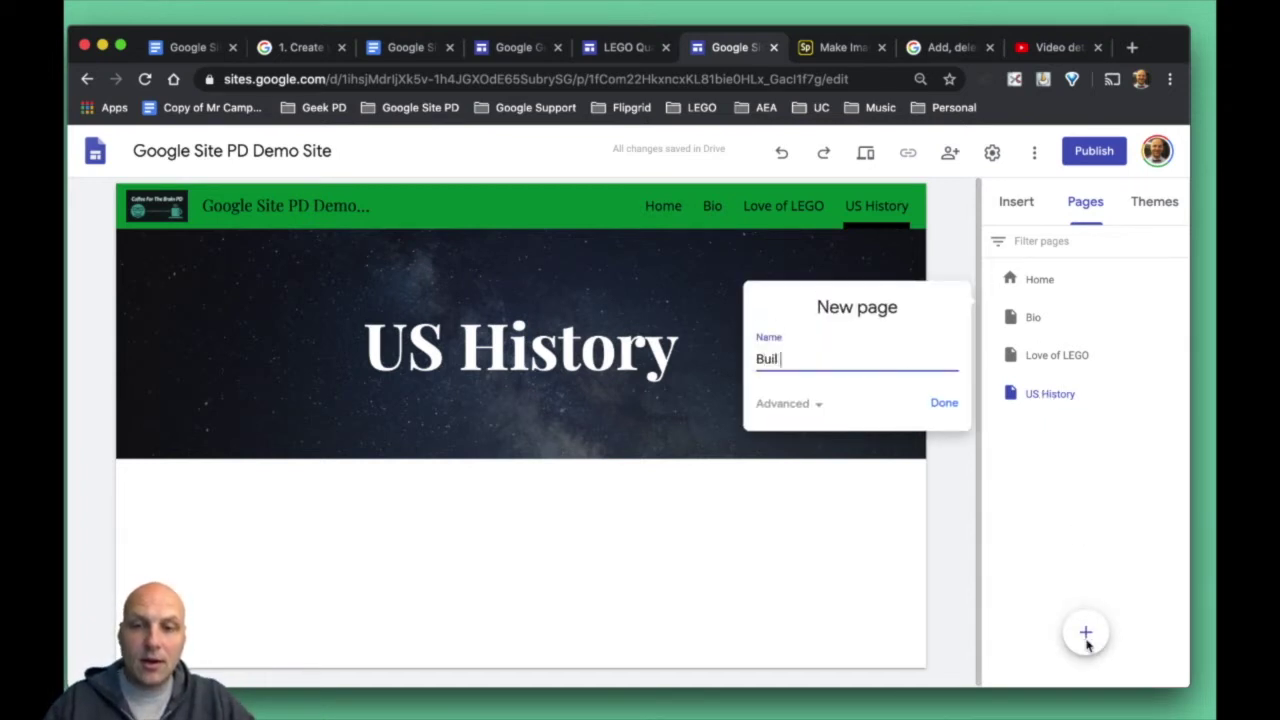
pyautogui.press('BackSpace')
pyautogui.press('BackSpace')
pyautogui.press('BackSpace')
pyautogui.write('LEGO 1')
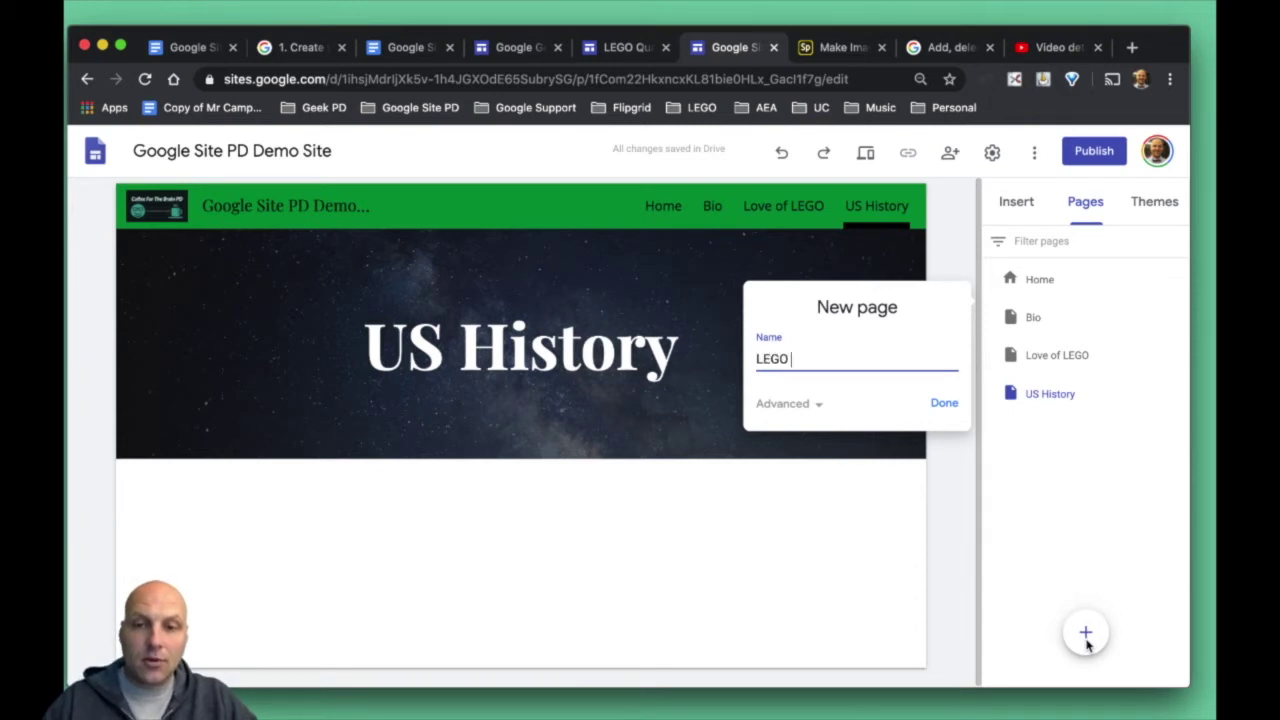
pyautogui.click(944, 404)
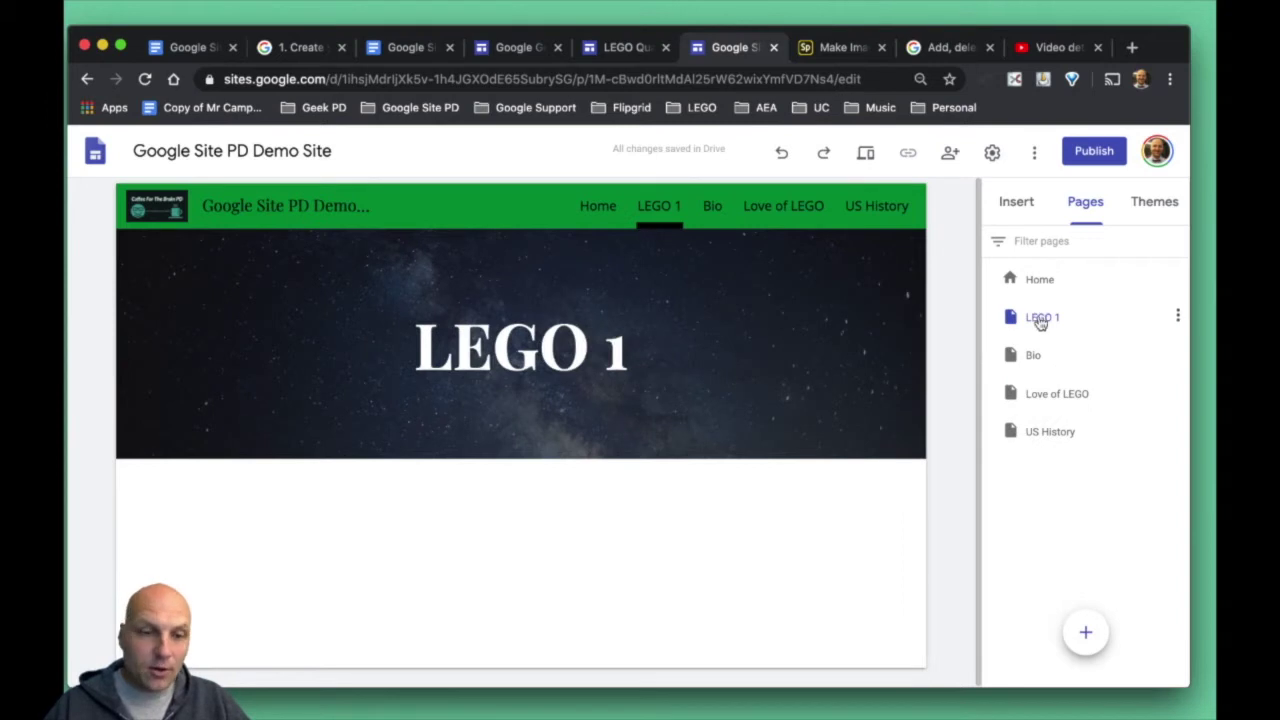
# Nest LEGO 1 as a subpage under Love of LEGO, then check the subpage in the expanded list
pyautogui.click(1045, 319)
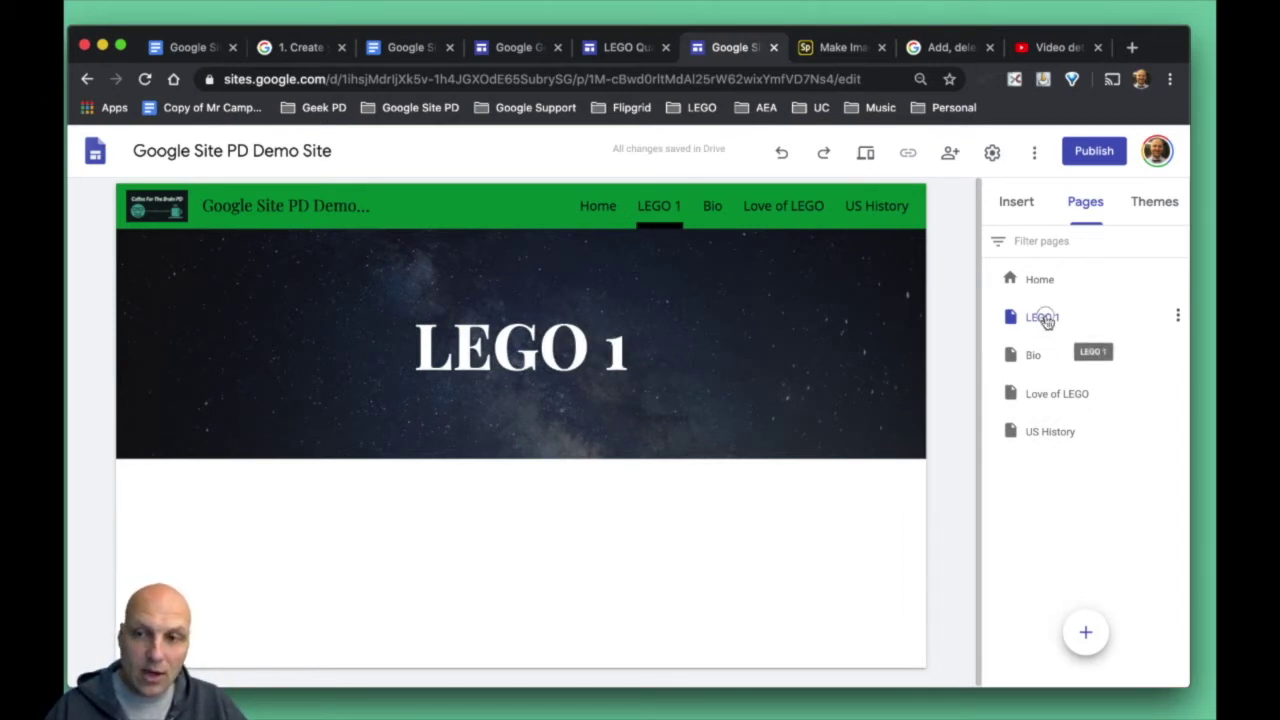
pyautogui.moveTo(1046, 318); pyautogui.dragTo(1046, 394)
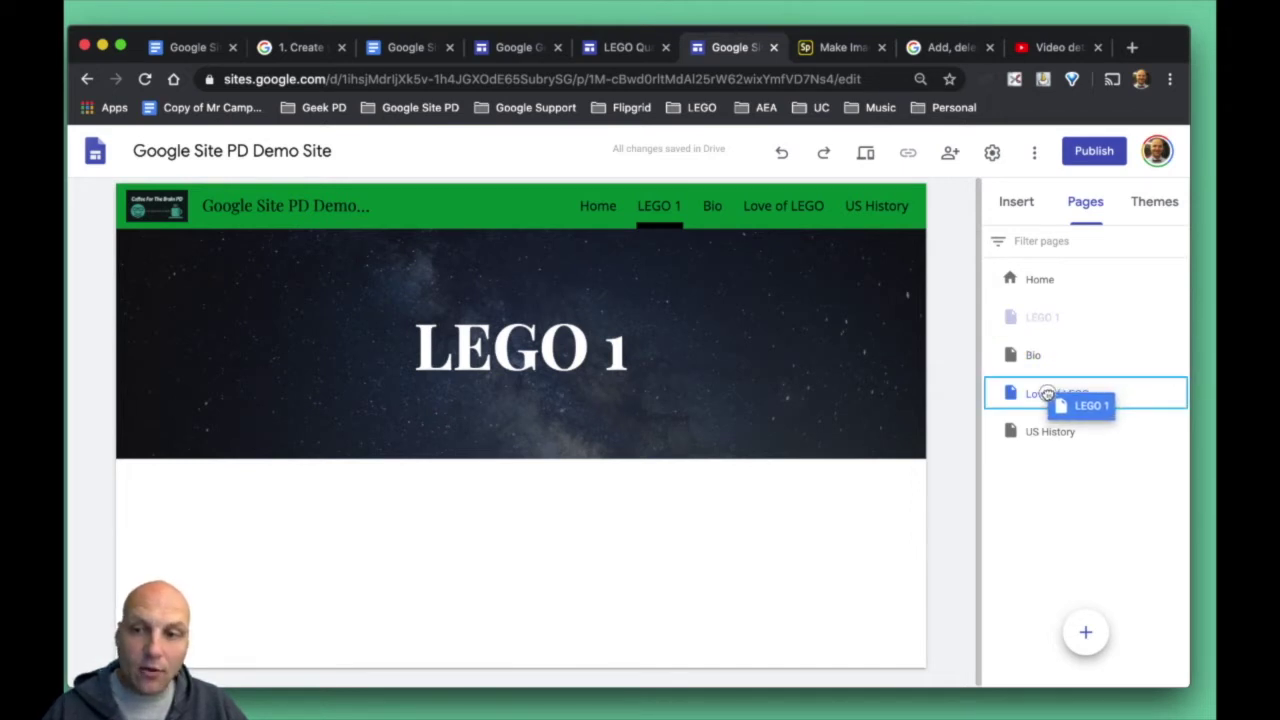
pyautogui.moveTo(1046, 394); pyautogui.dragTo(1049, 400)
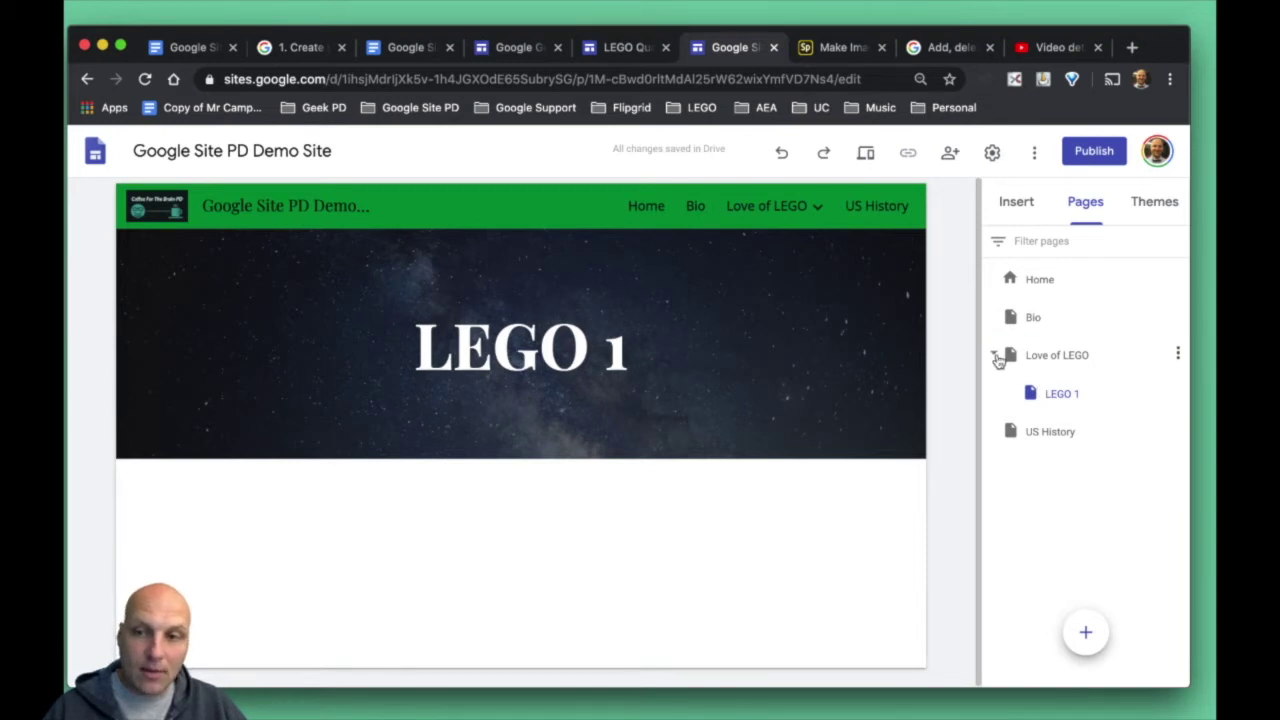
pyautogui.click(996, 357)
pyautogui.click(996, 357)
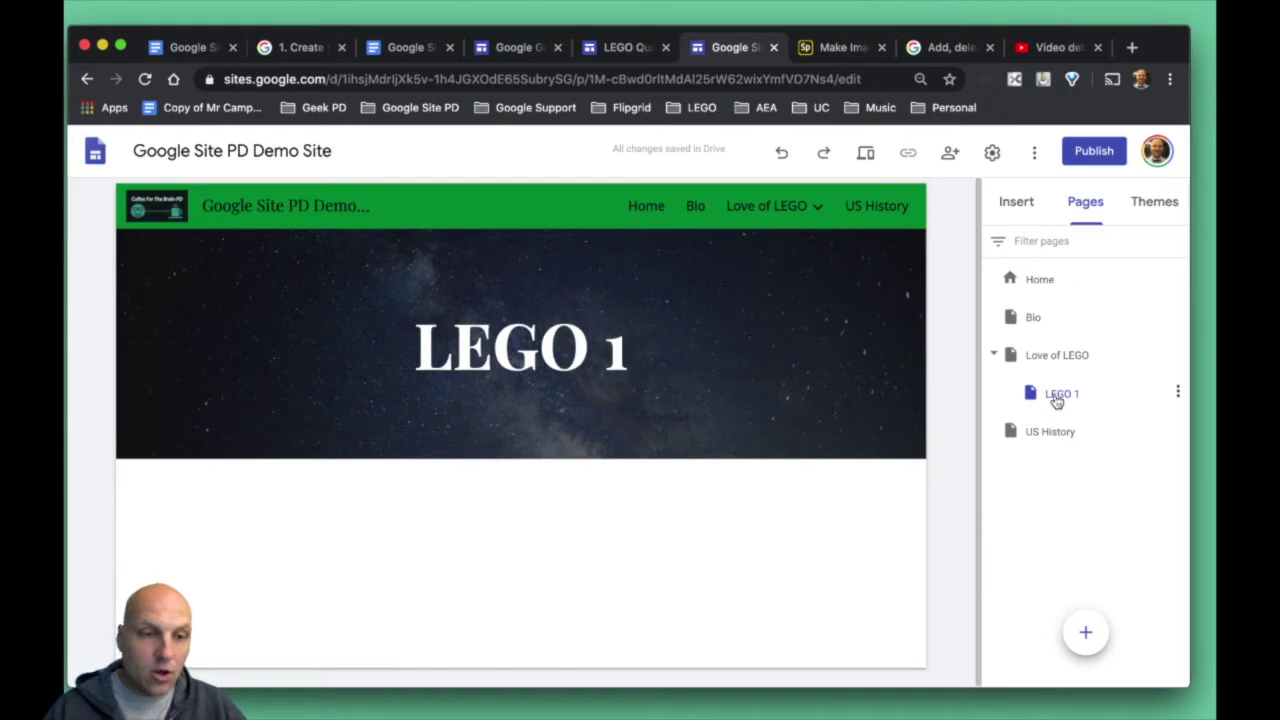
pyautogui.moveTo(817, 207)
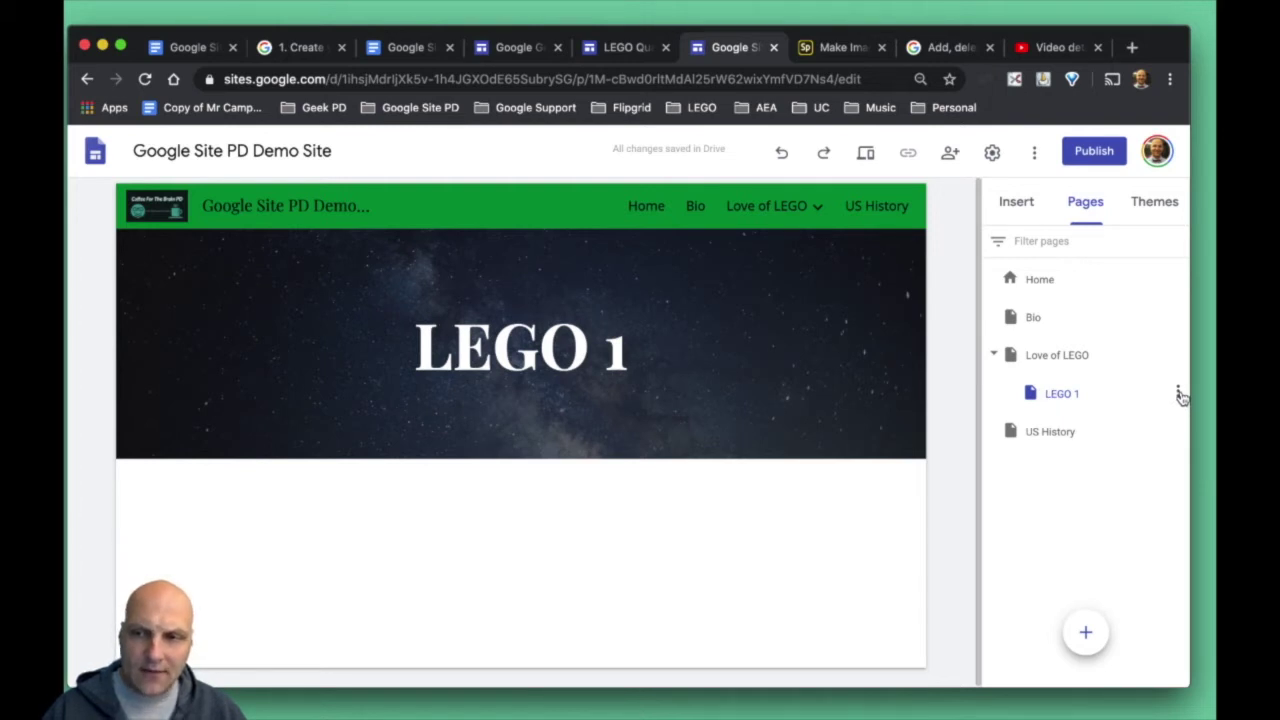
# Review LEGO 1's Properties, including the Advanced custom path, and close them unchanged
pyautogui.click(1179, 393)
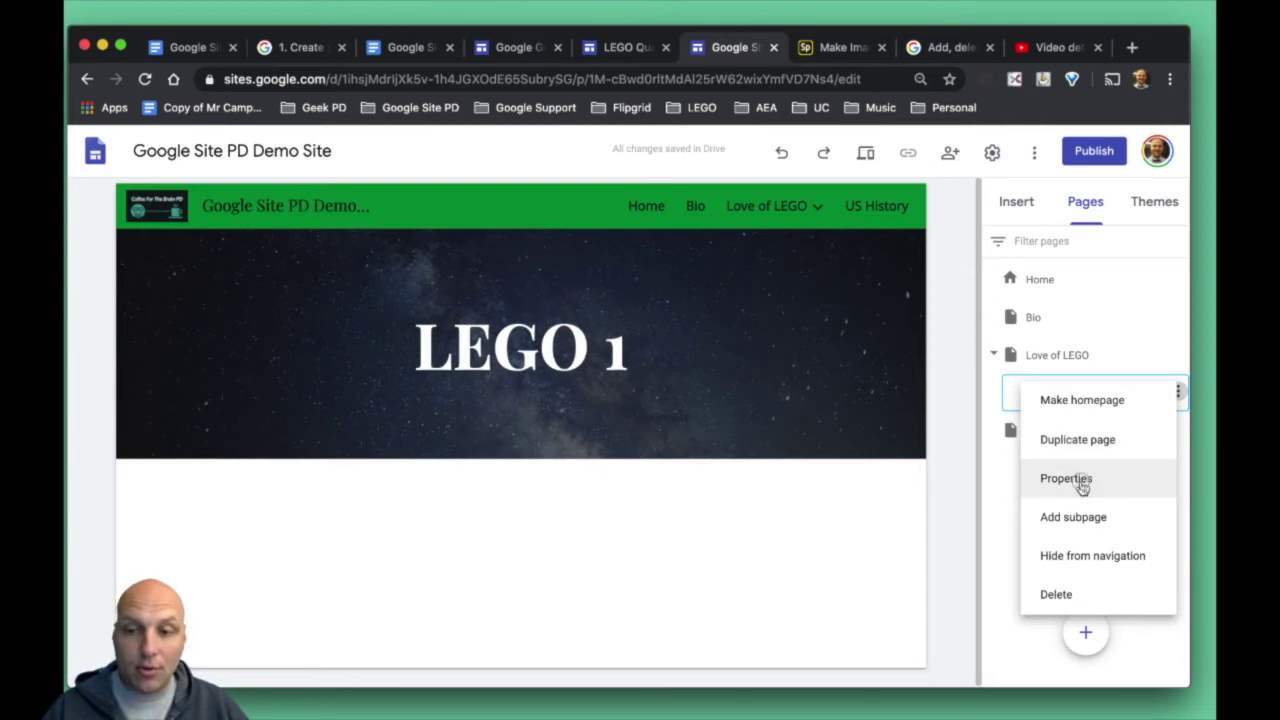
pyautogui.click(1081, 487)
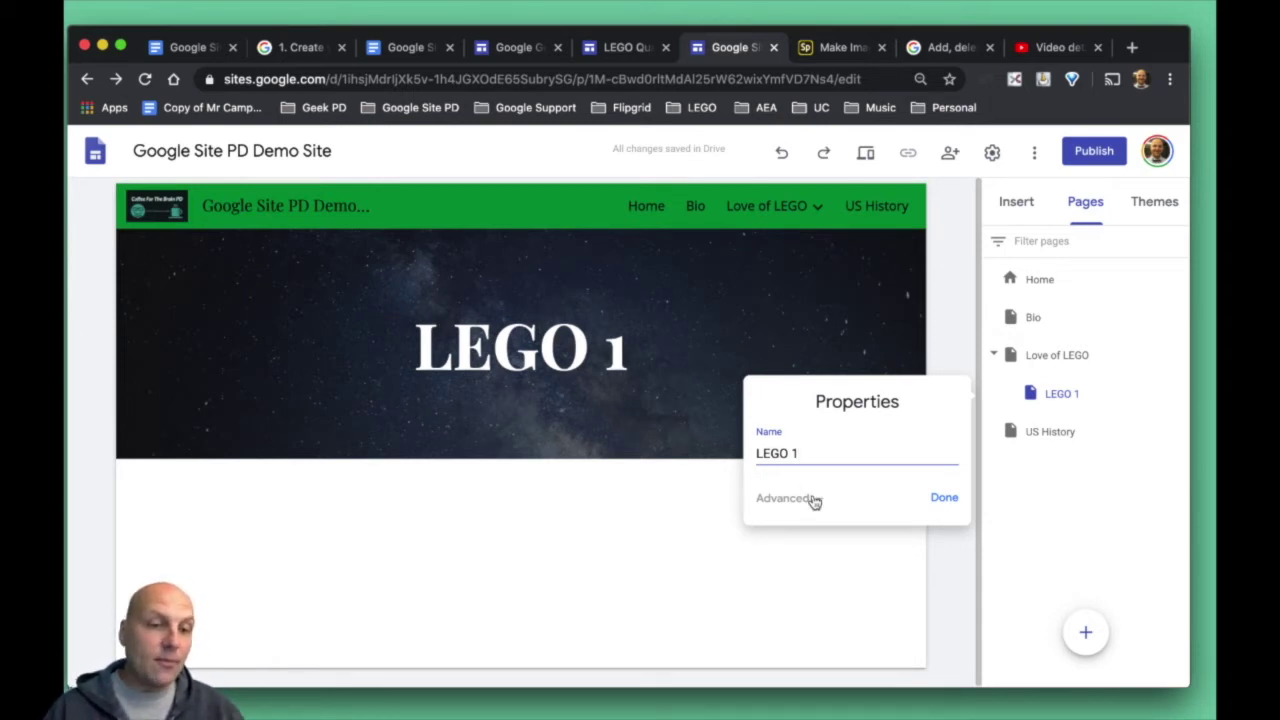
pyautogui.click(813, 500)
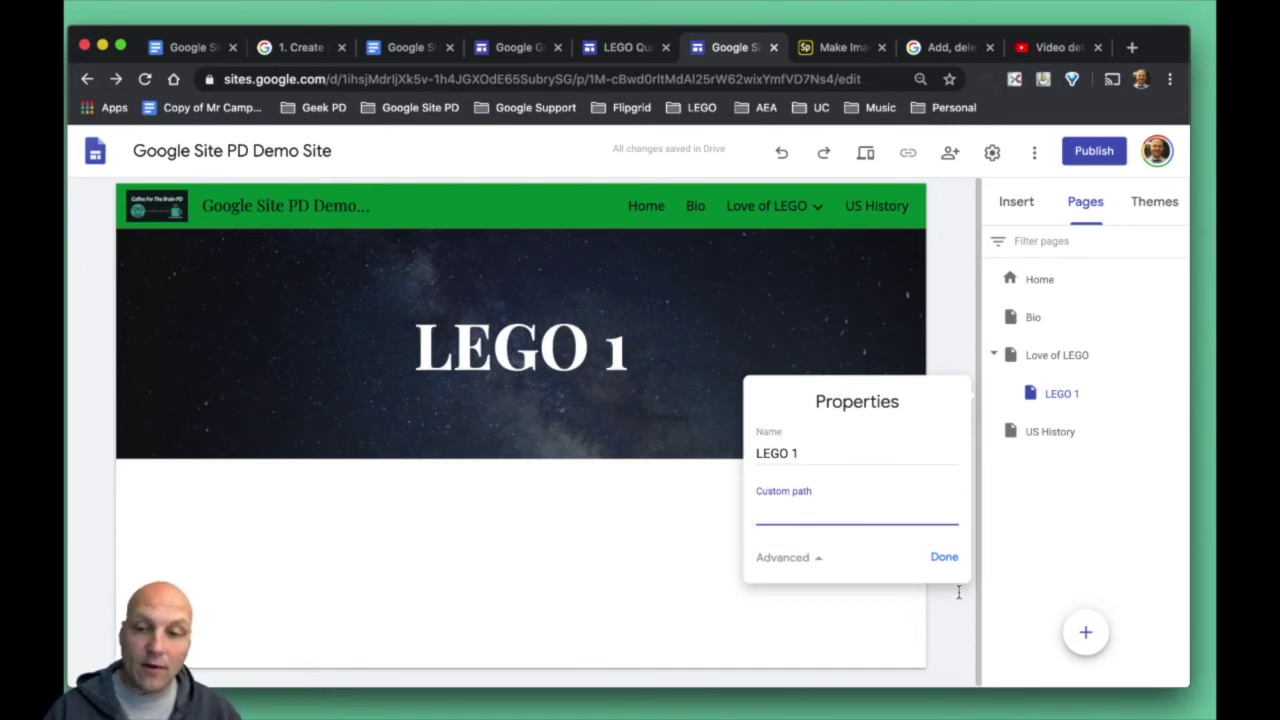
pyautogui.click(945, 558)
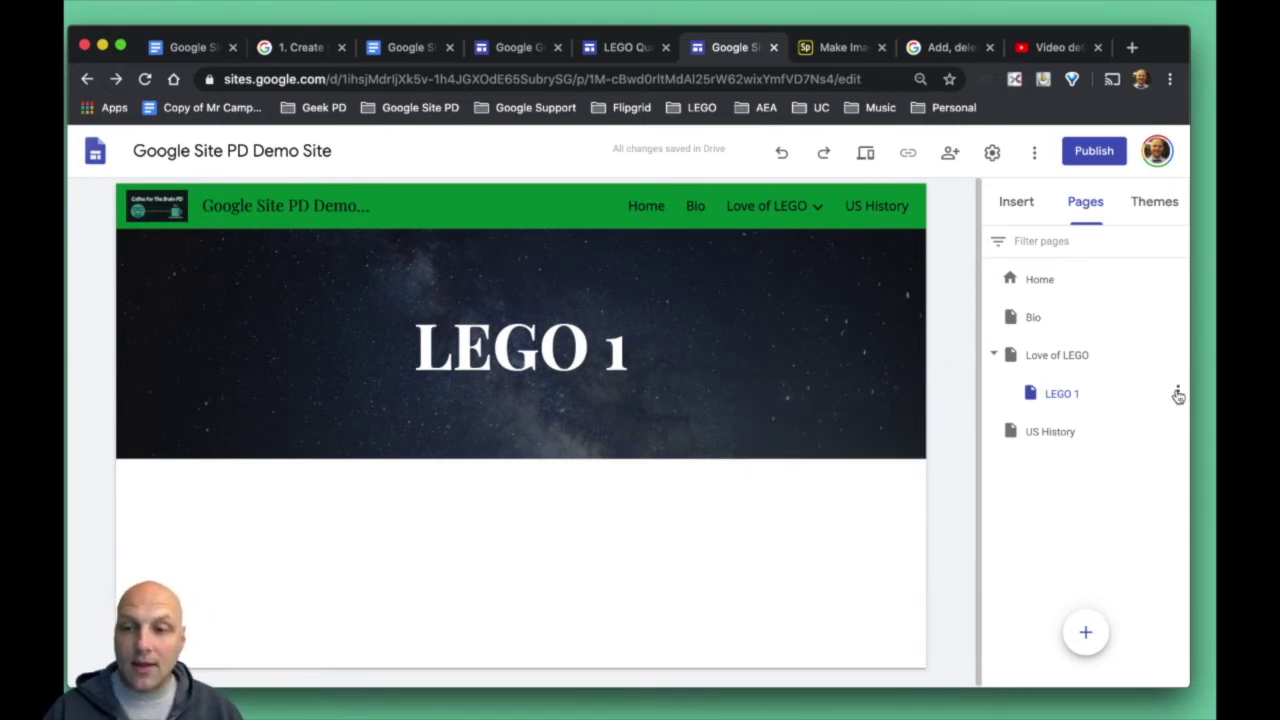
pyautogui.click(1177, 393)
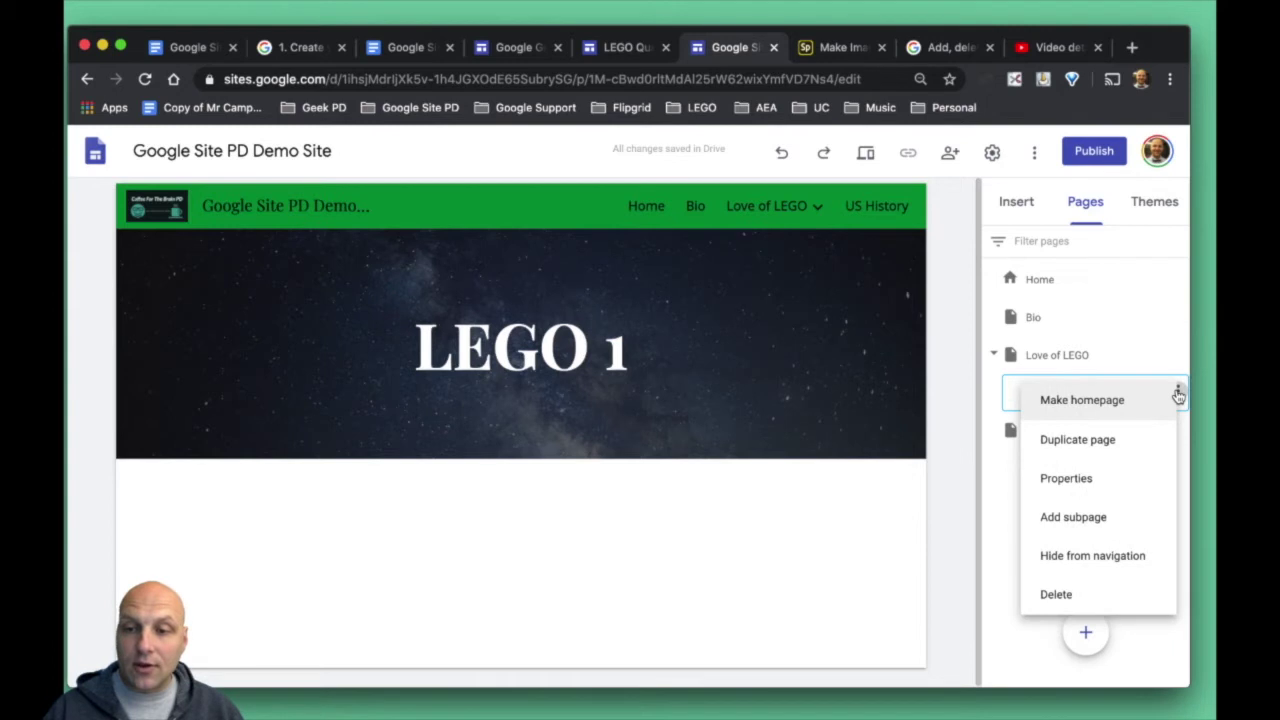
# Add a test subpage named 'Subpage' under LEGO 1, then delete it
pyautogui.click(1093, 520)
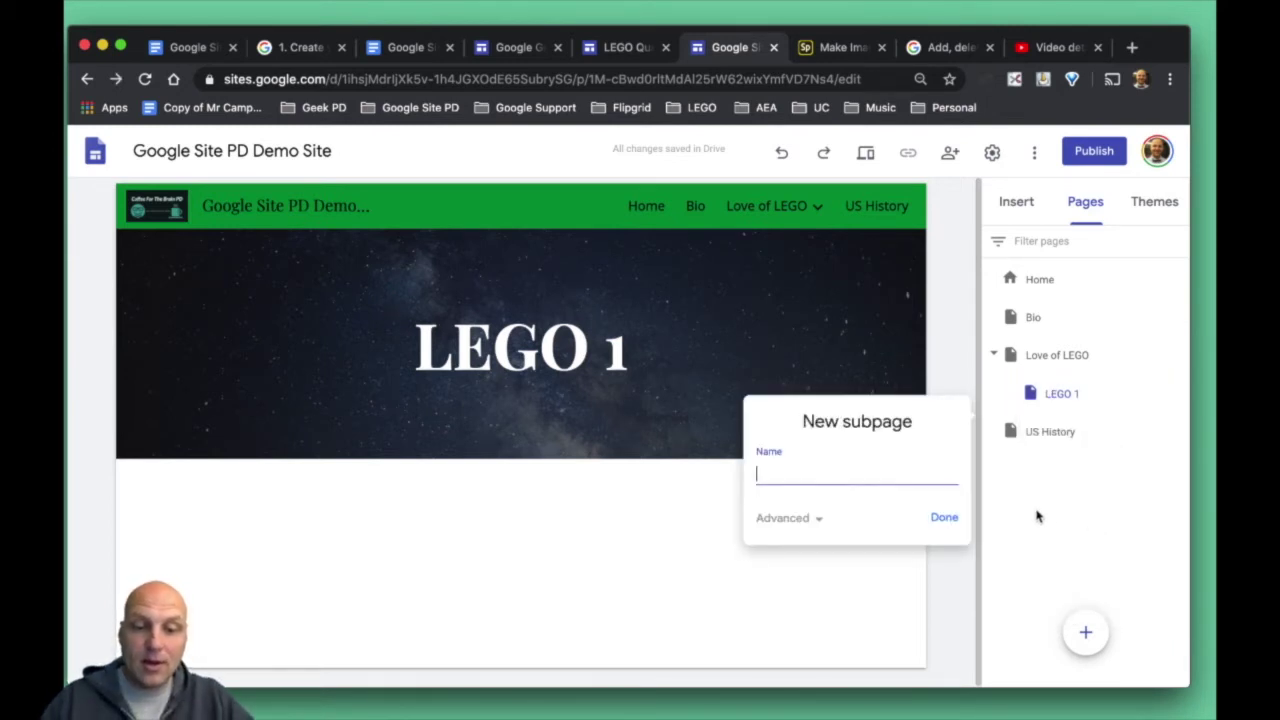
pyautogui.write('Subpa')
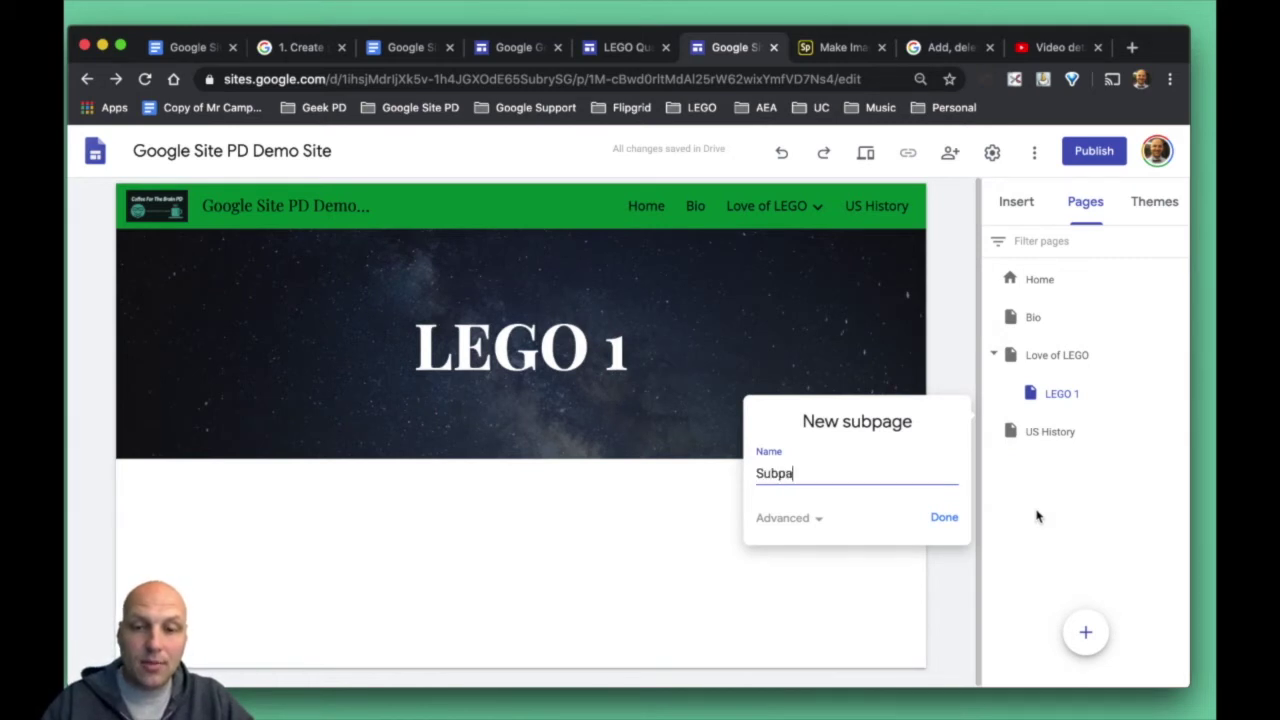
pyautogui.write('ge')
pyautogui.press('Return')
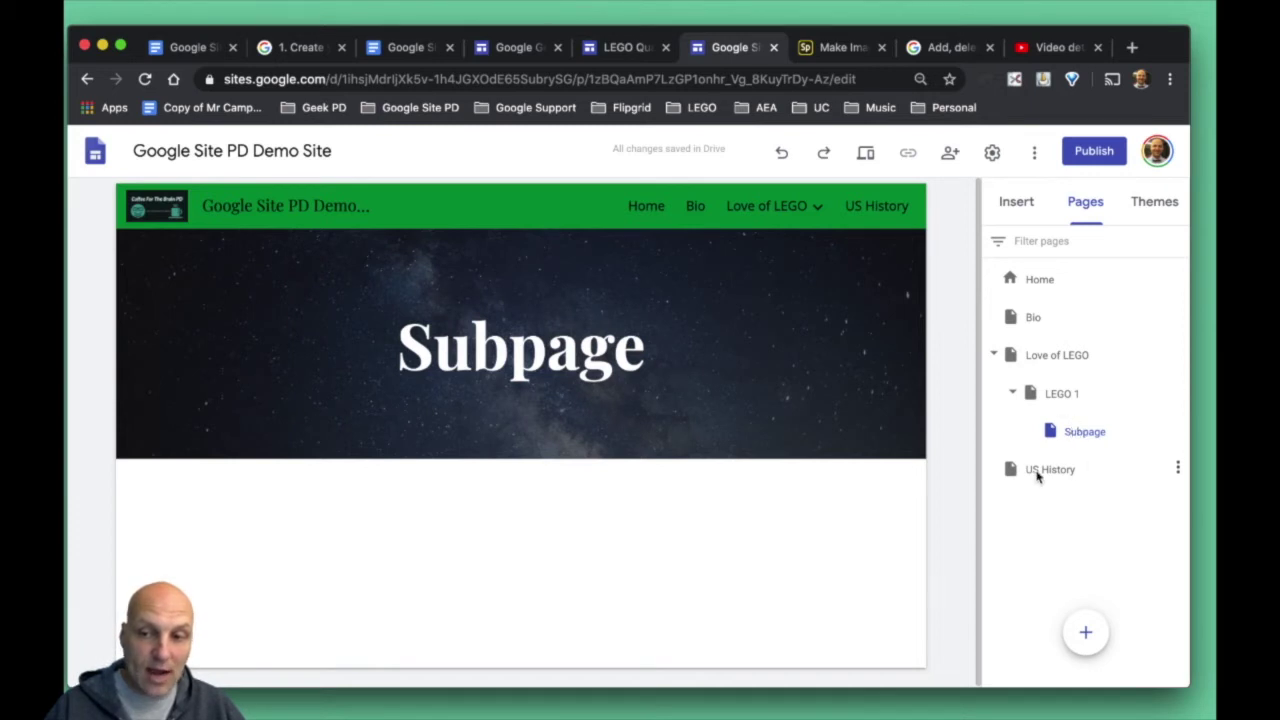
pyautogui.click(1178, 431)
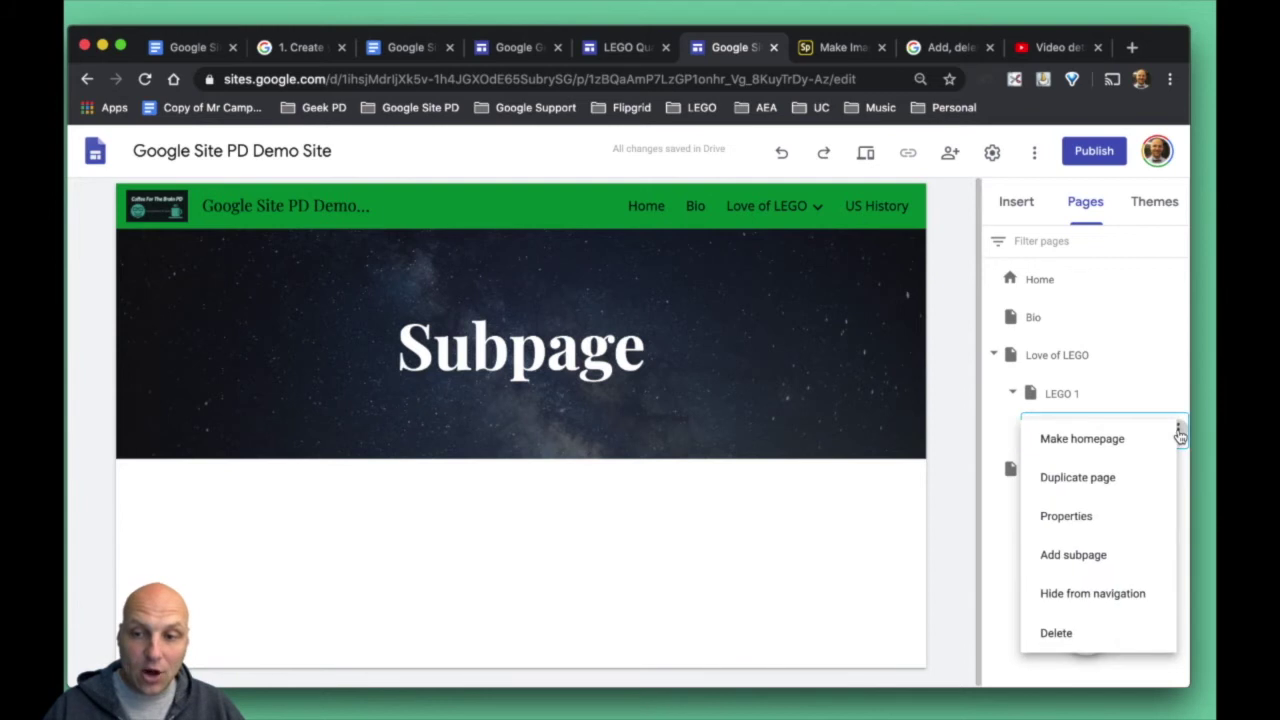
pyautogui.click(1055, 630)
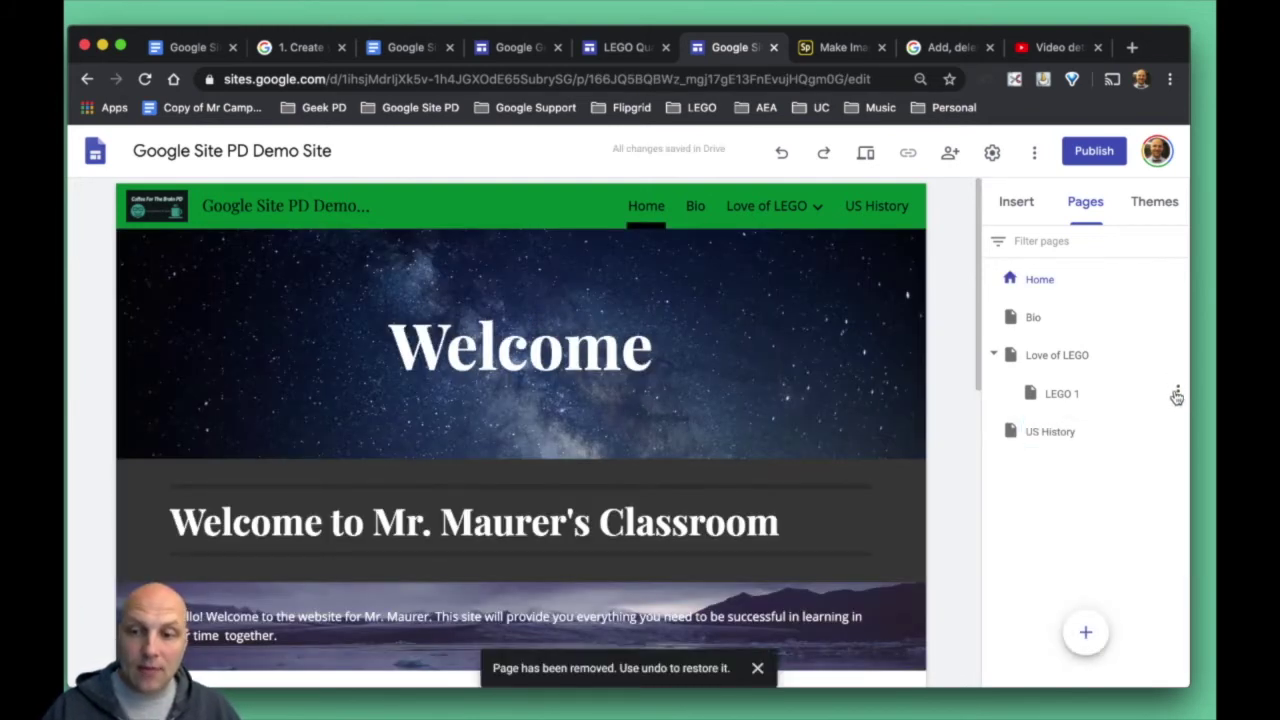
# Hide LEGO 1 from navigation and switch to the LEGO build challenge site
pyautogui.click(1177, 393)
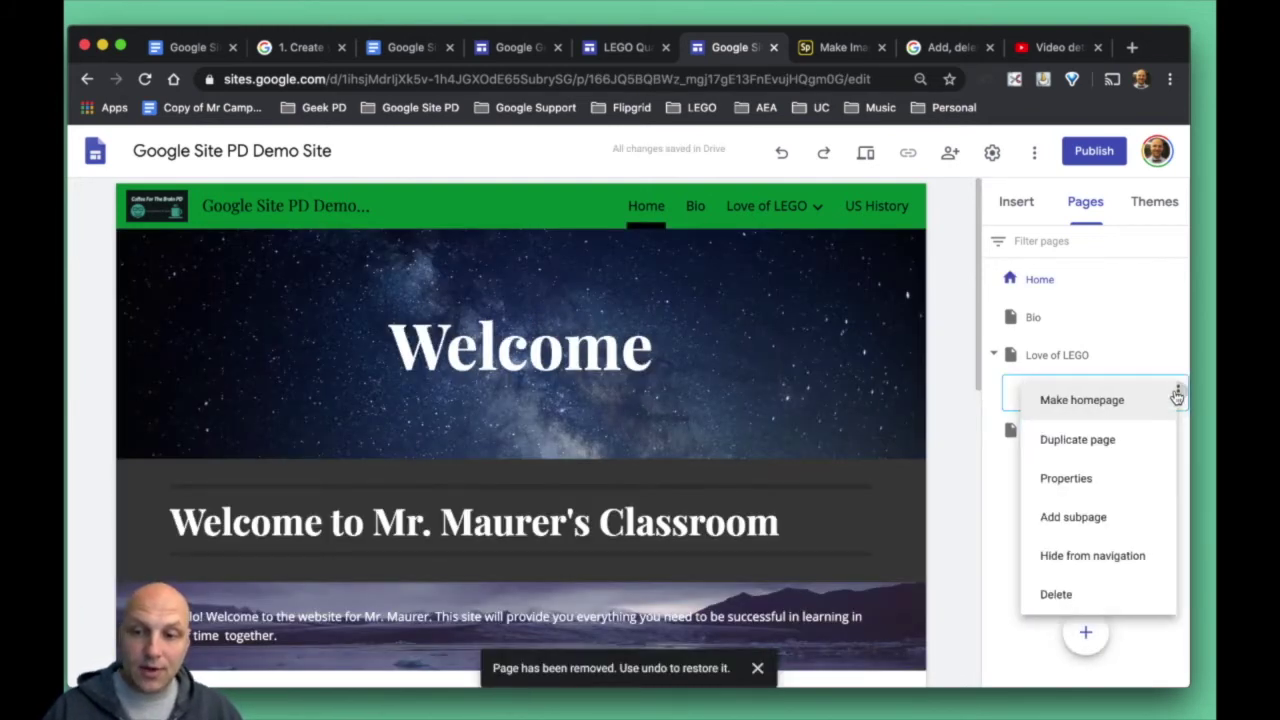
pyautogui.click(1080, 557)
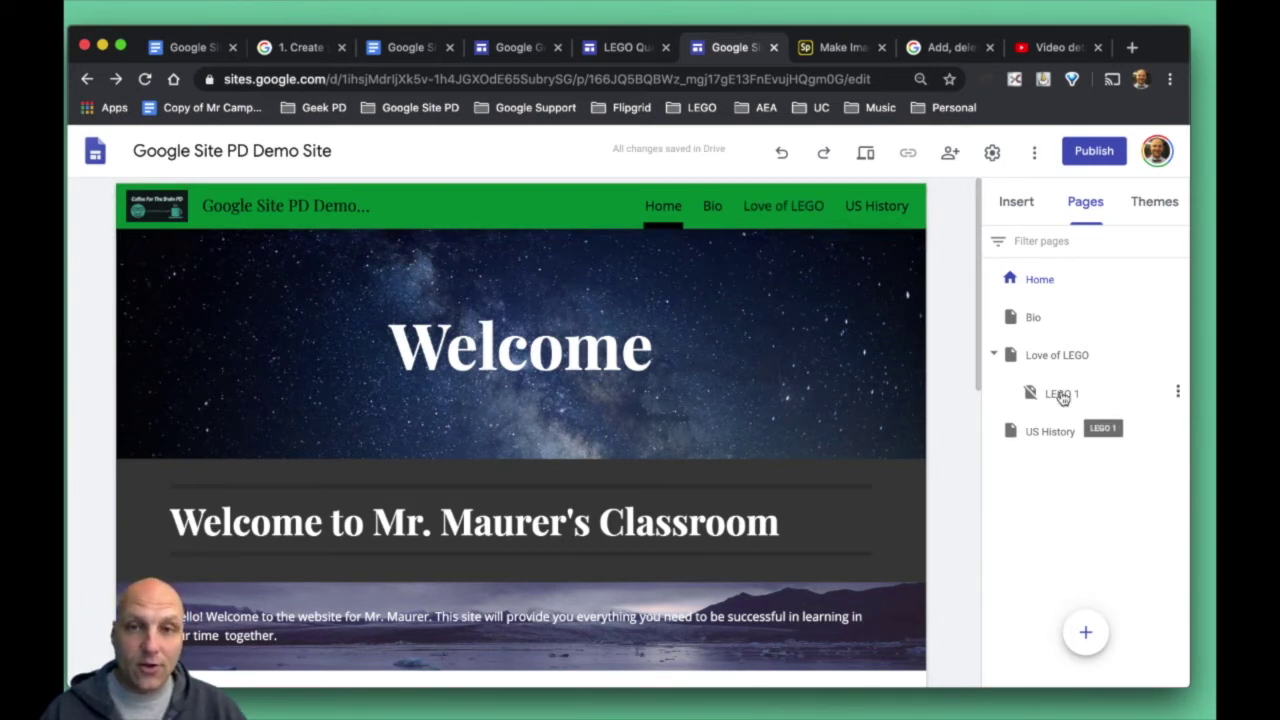
pyautogui.click(627, 48)
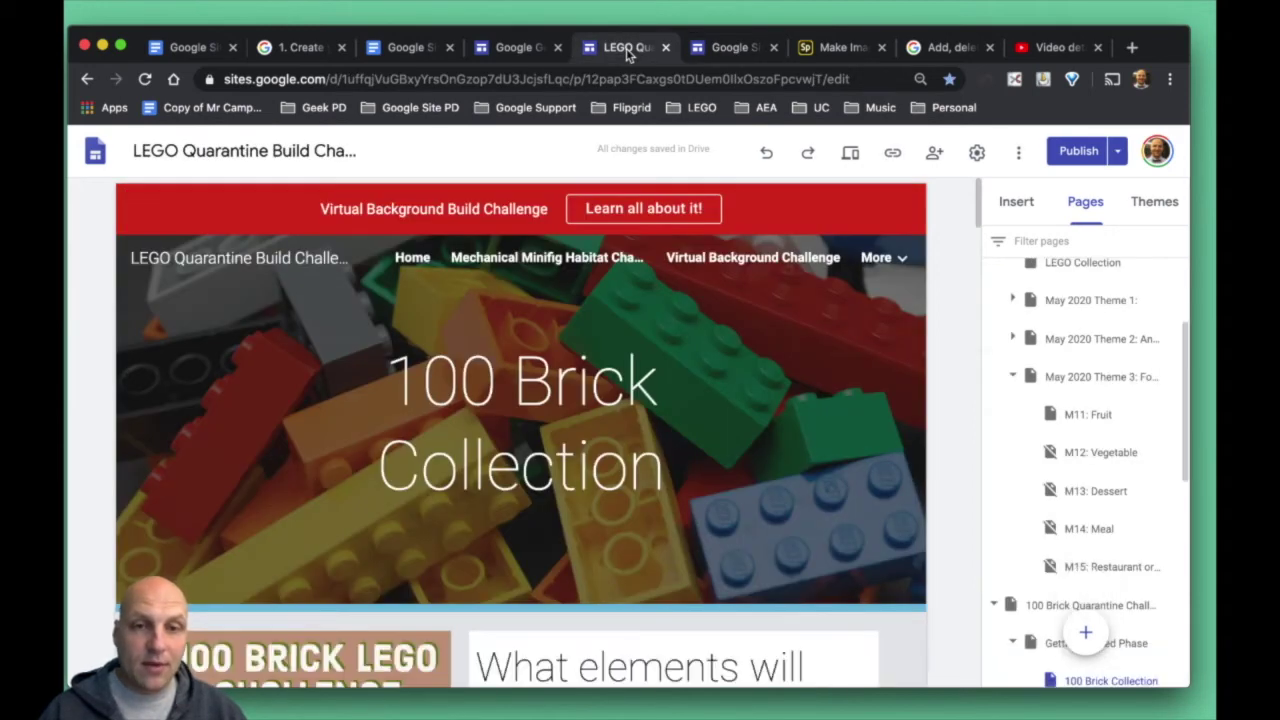
# Open the LEGO challenge site's May 2020 Theme 3: Food page
pyautogui.moveTo(765, 460)
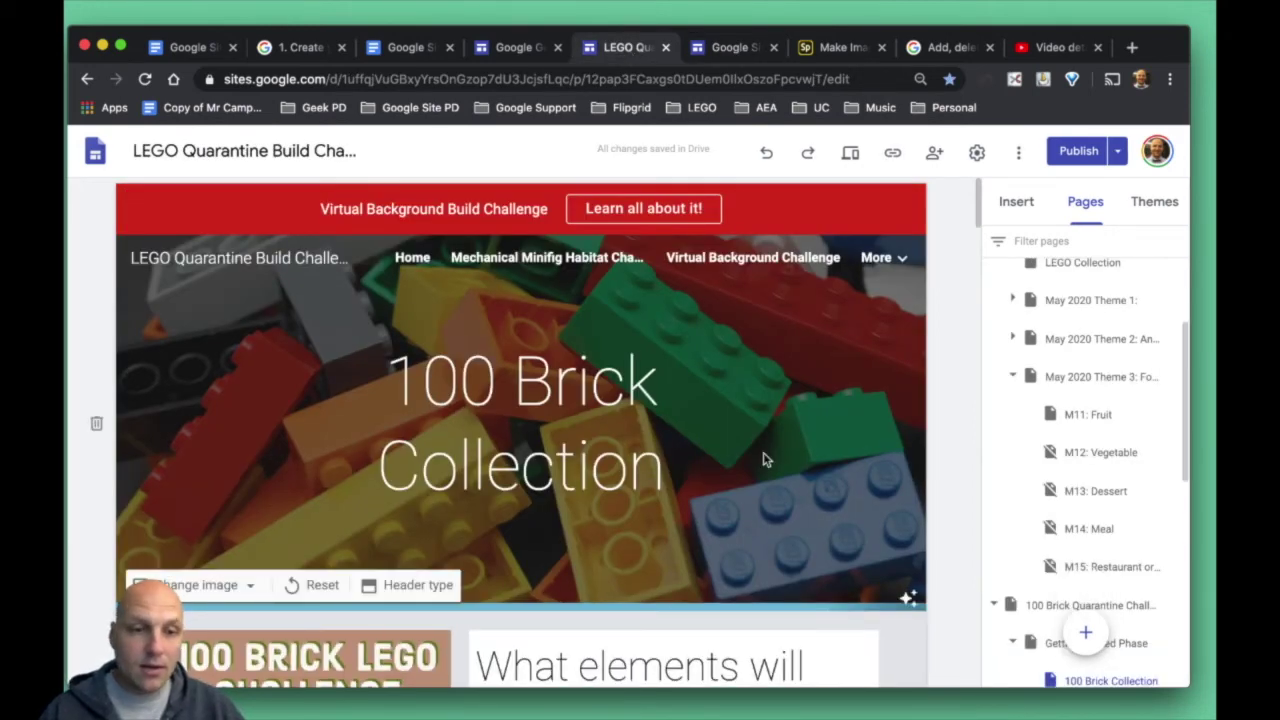
pyautogui.scroll(-5, 763, 458)
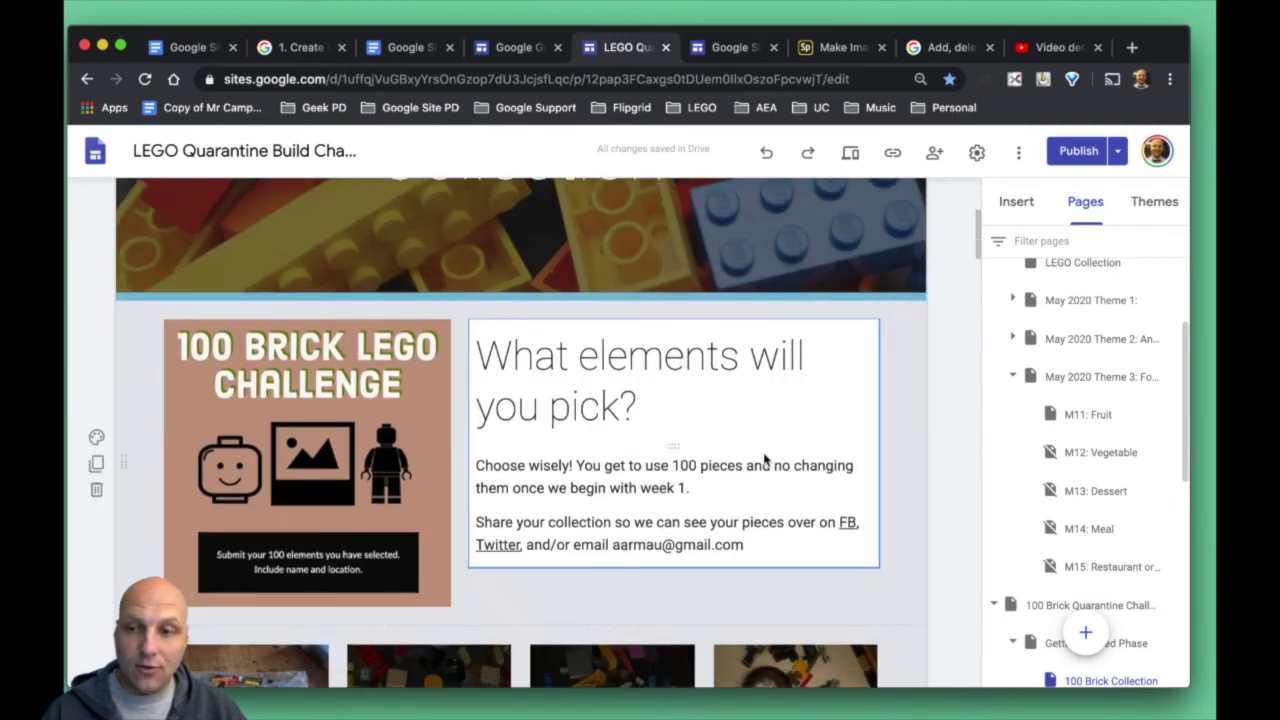
pyautogui.click(1108, 386)
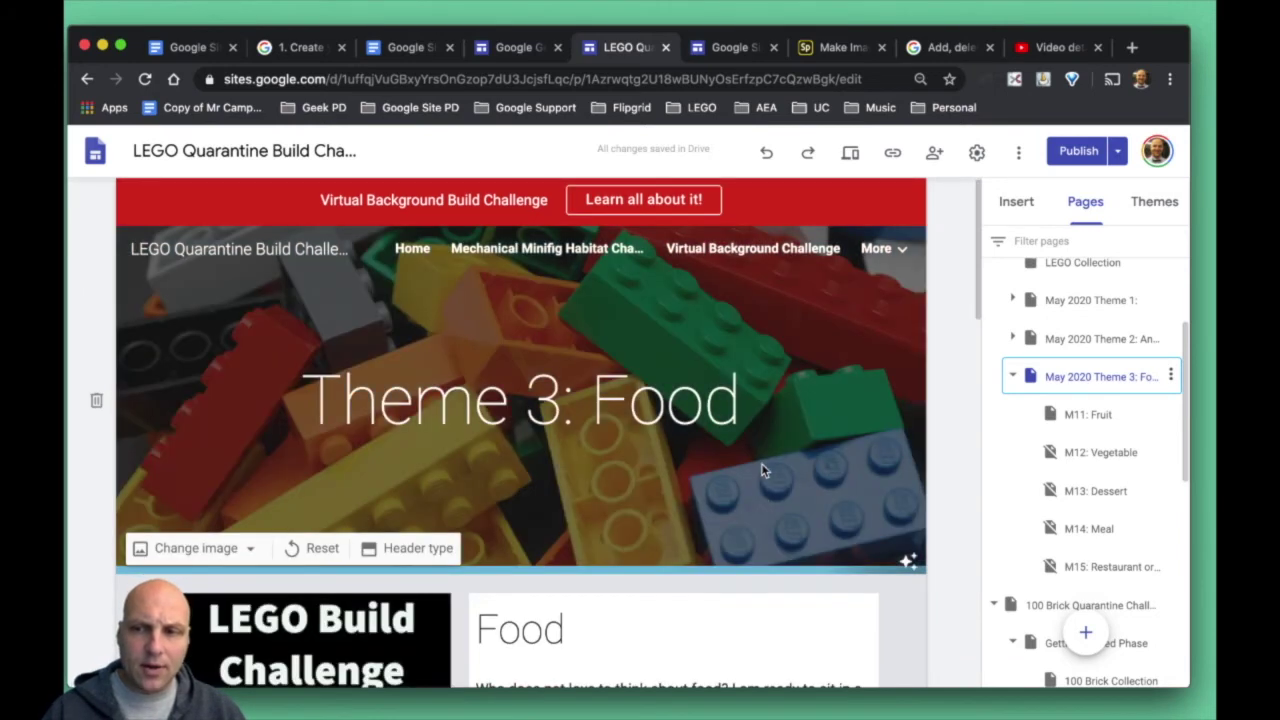
pyautogui.scroll(2, 1080, 390)
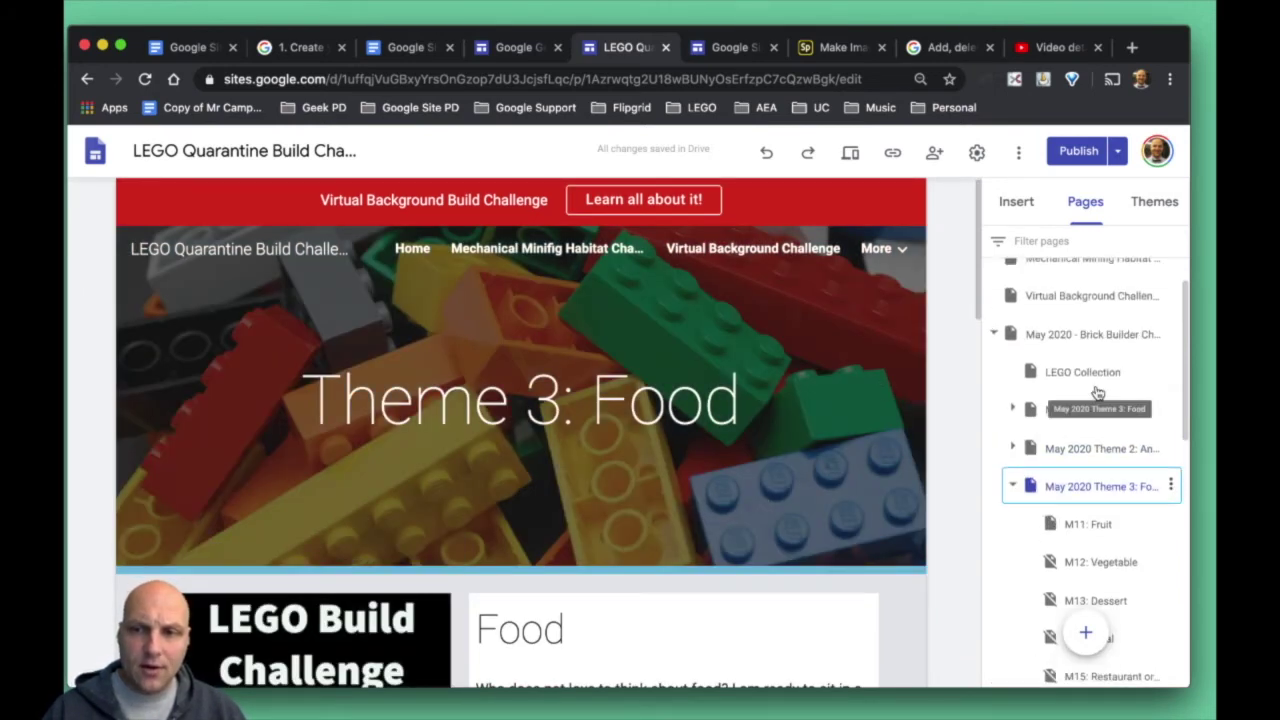
# Open May 2020 - Brick Builder Challenge and scroll down to its Weekly Themes cards
pyautogui.click(1060, 338)
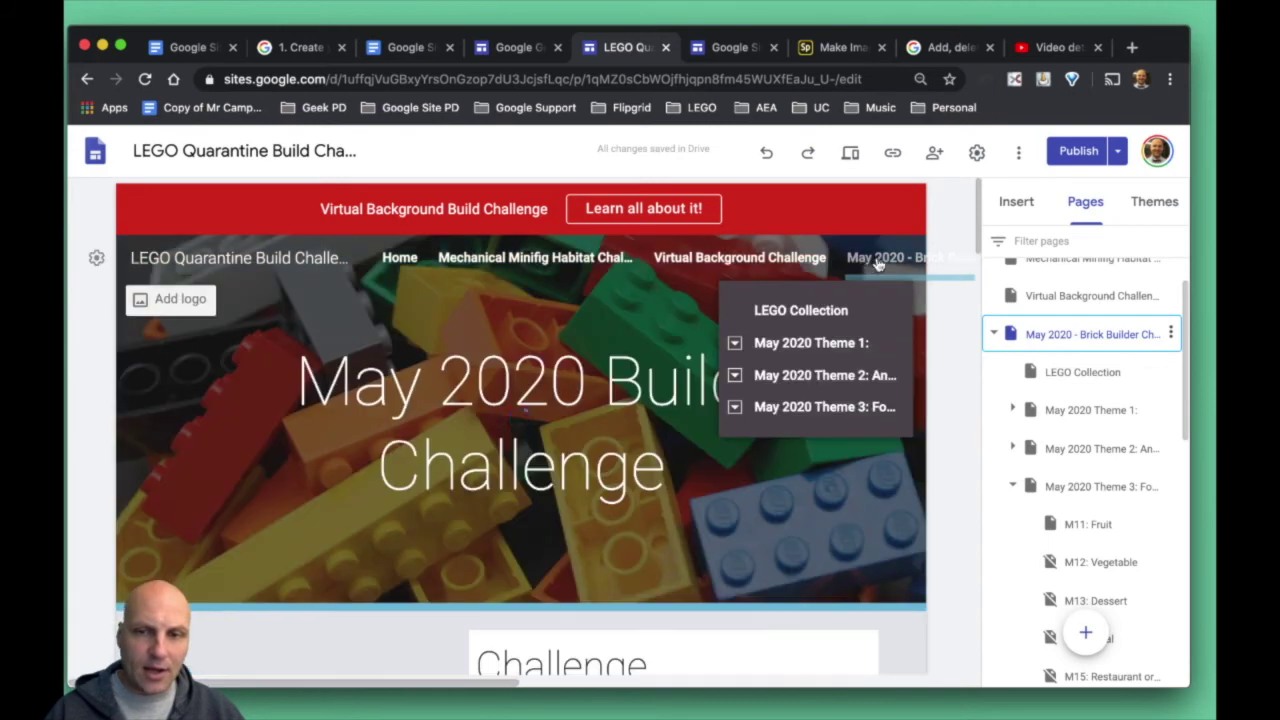
pyautogui.moveTo(868, 264)
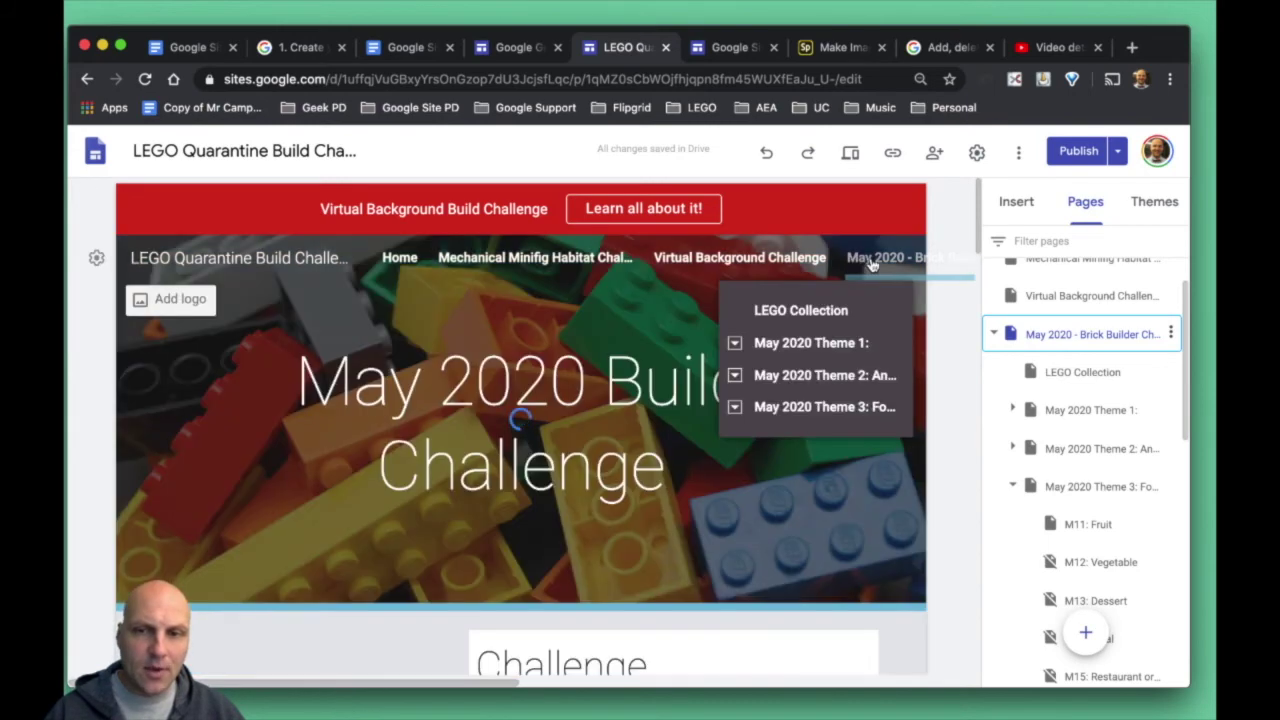
pyautogui.click(657, 483)
pyautogui.scroll(-3, 655, 473)
pyautogui.scroll(-5, 700, 483)
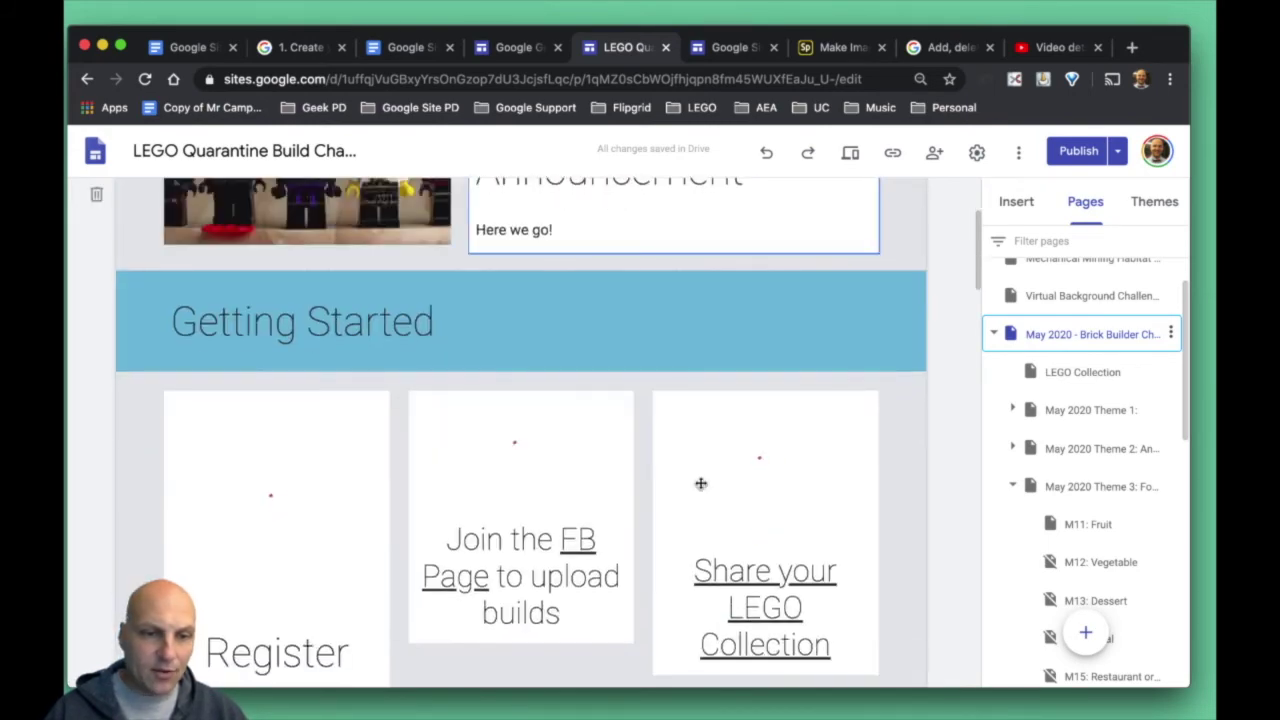
pyautogui.scroll(-5, 700, 483)
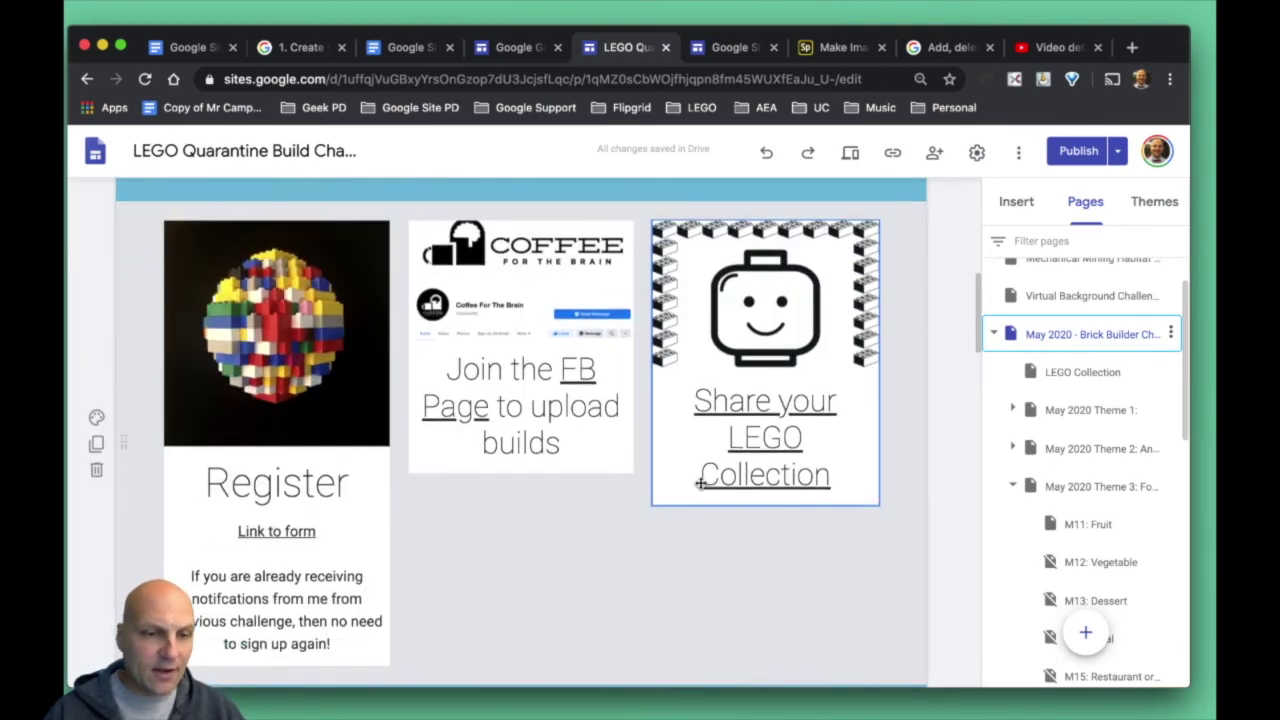
pyautogui.scroll(-4, 700, 483)
pyautogui.scroll(-4, 700, 483)
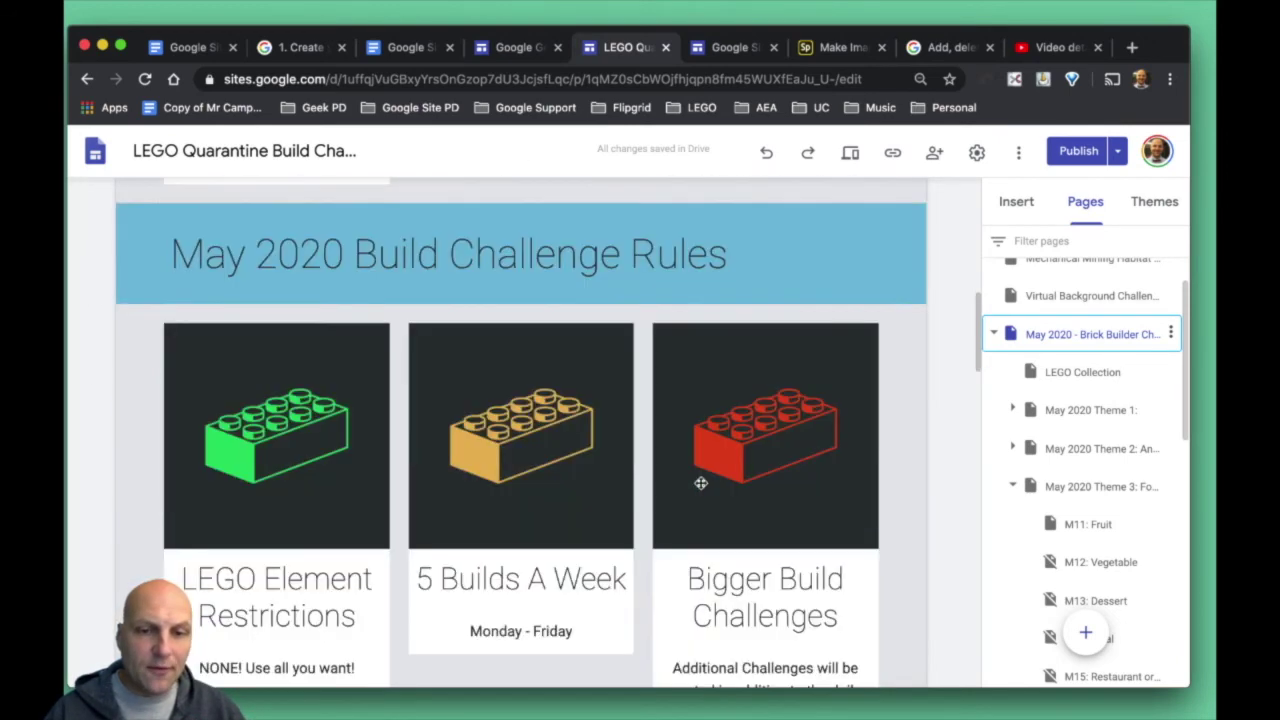
pyautogui.scroll(-8, 700, 483)
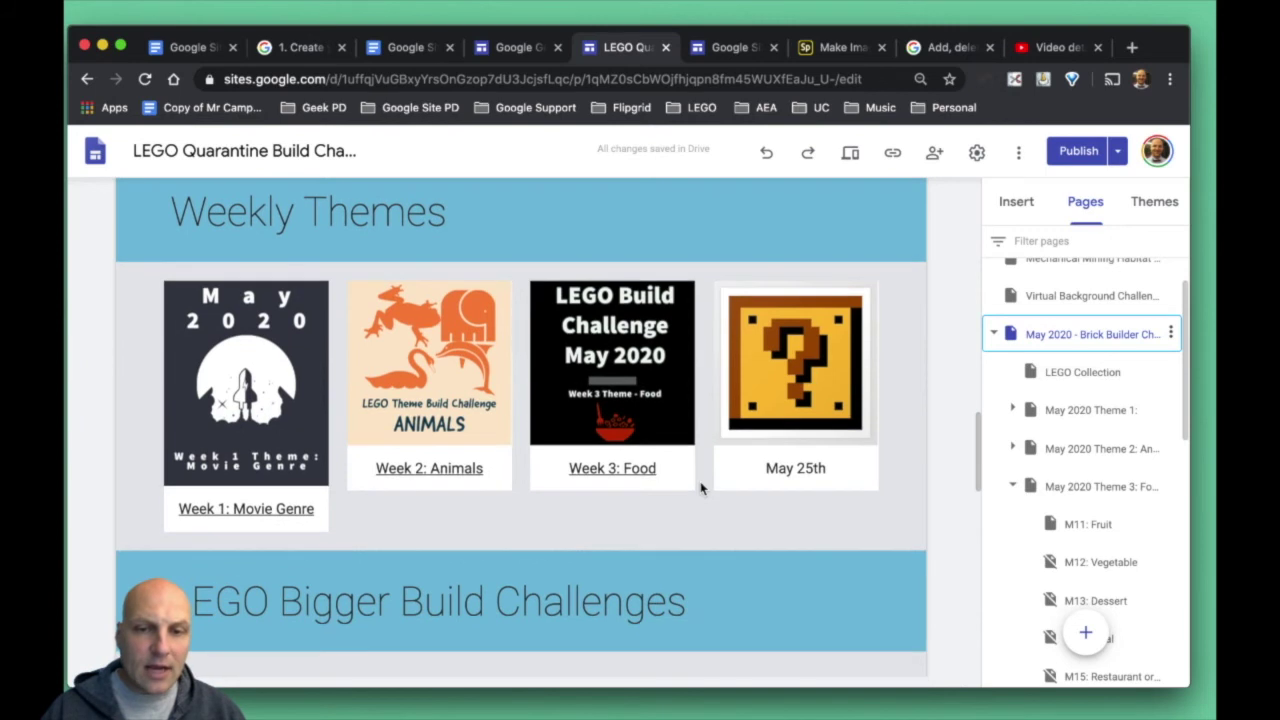
pyautogui.scroll(-2, 700, 488)
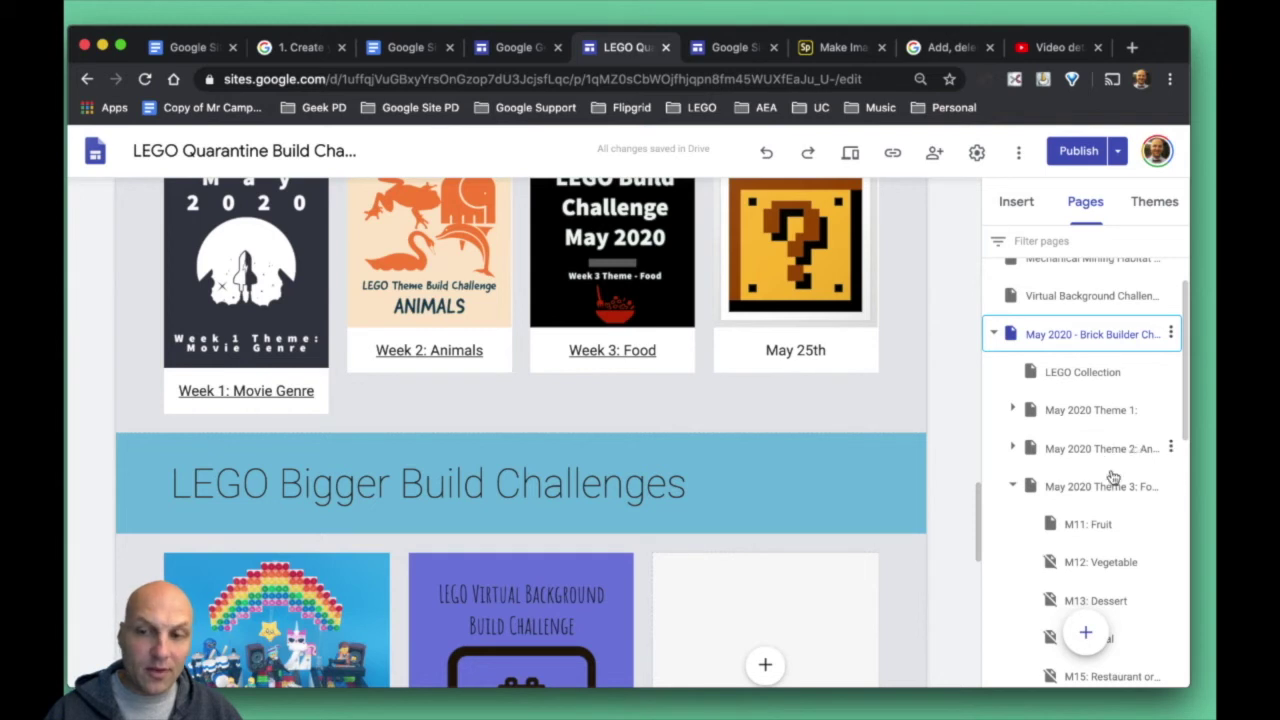
pyautogui.scroll(-2, 1108, 480)
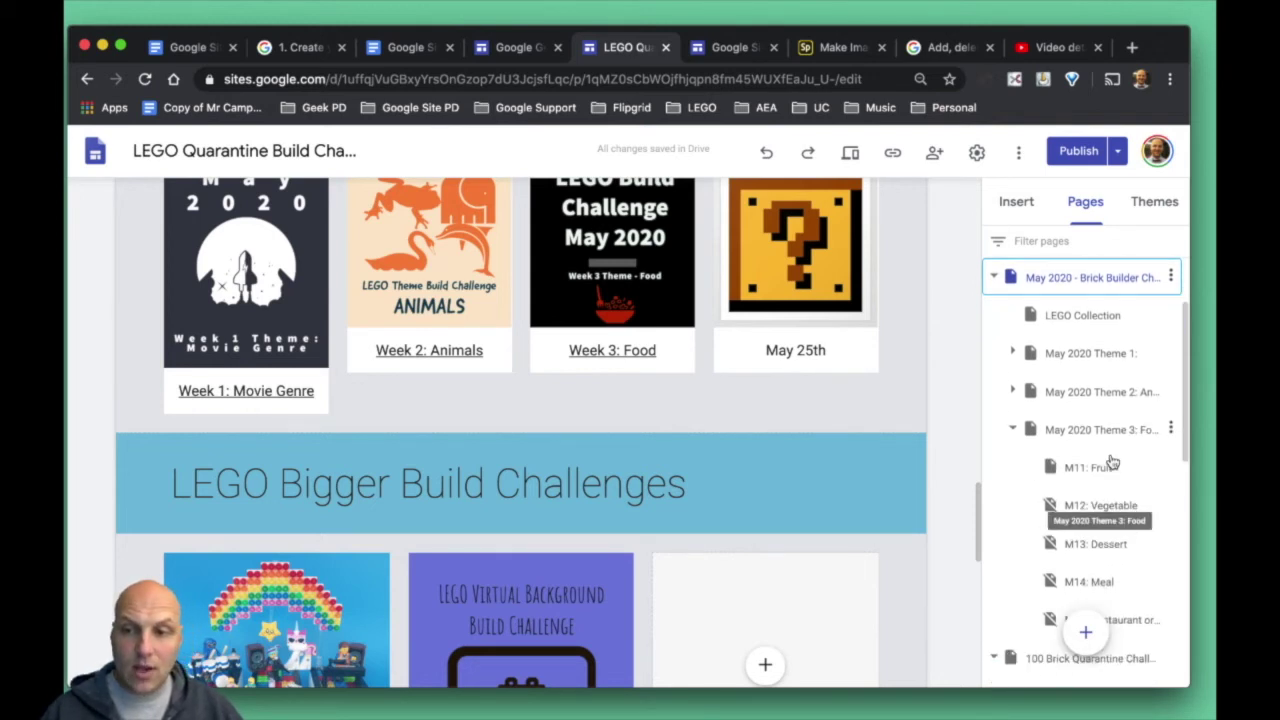
# Scroll through the Theme 3: Food page, then open its M11: Fruit subpage
pyautogui.click(1101, 443)
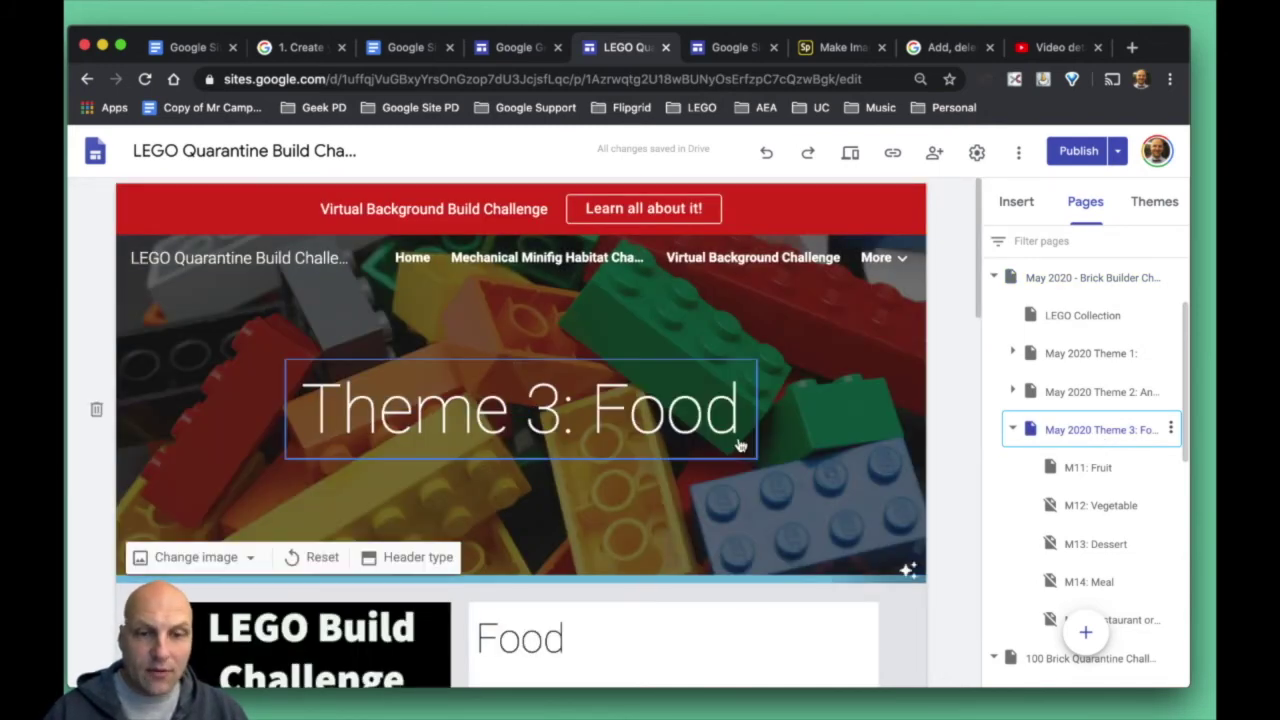
pyautogui.scroll(-5, 737, 440)
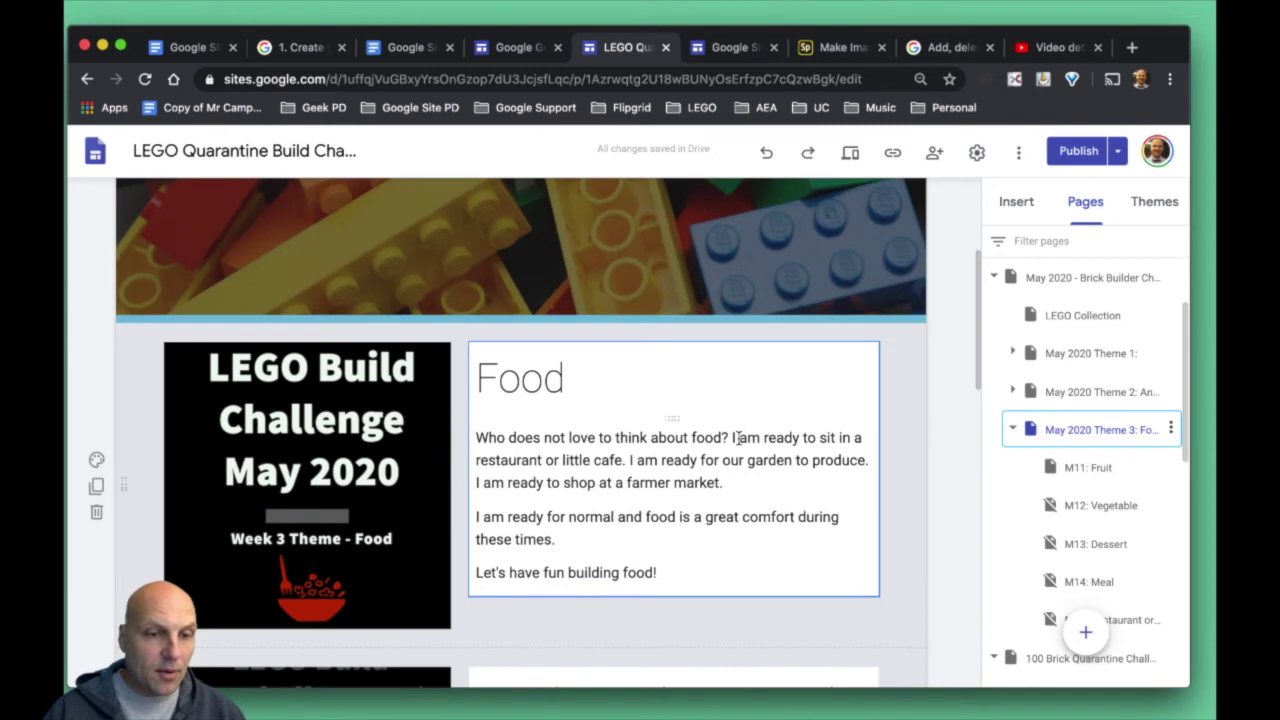
pyautogui.scroll(-3, 737, 440)
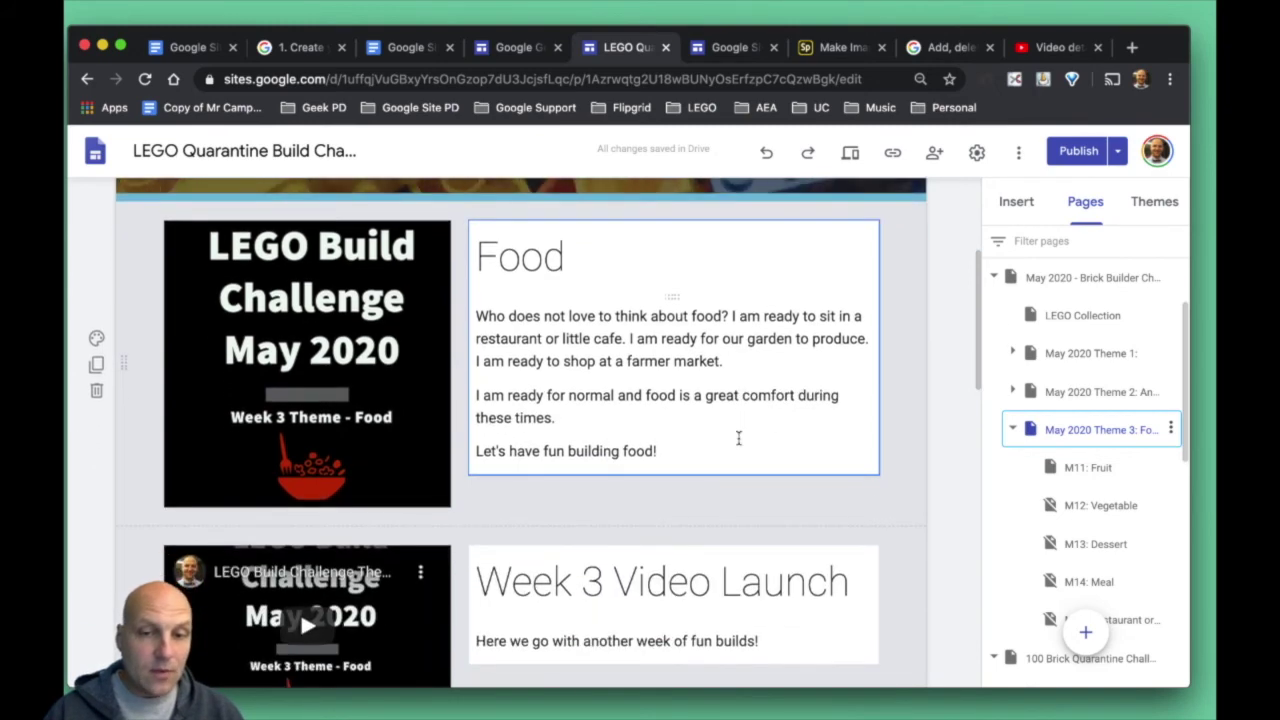
pyautogui.scroll(-4, 738, 437)
pyautogui.scroll(-6, 738, 437)
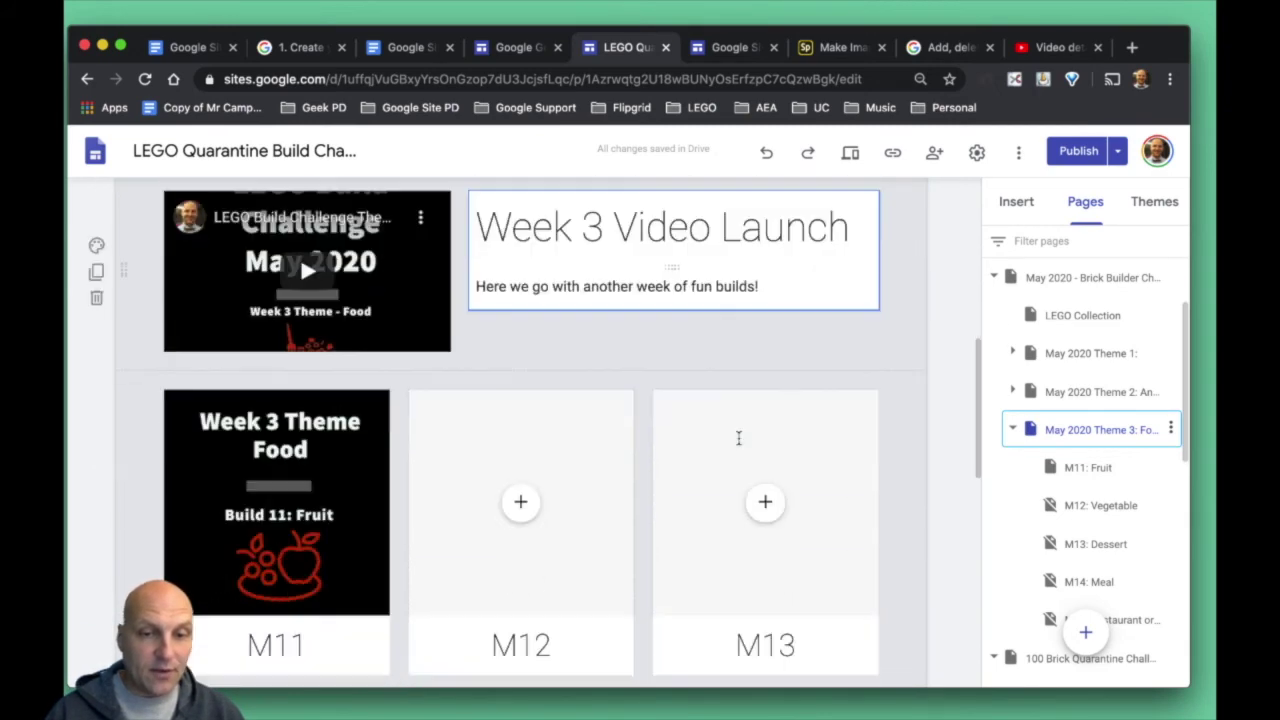
pyautogui.scroll(-2, 737, 437)
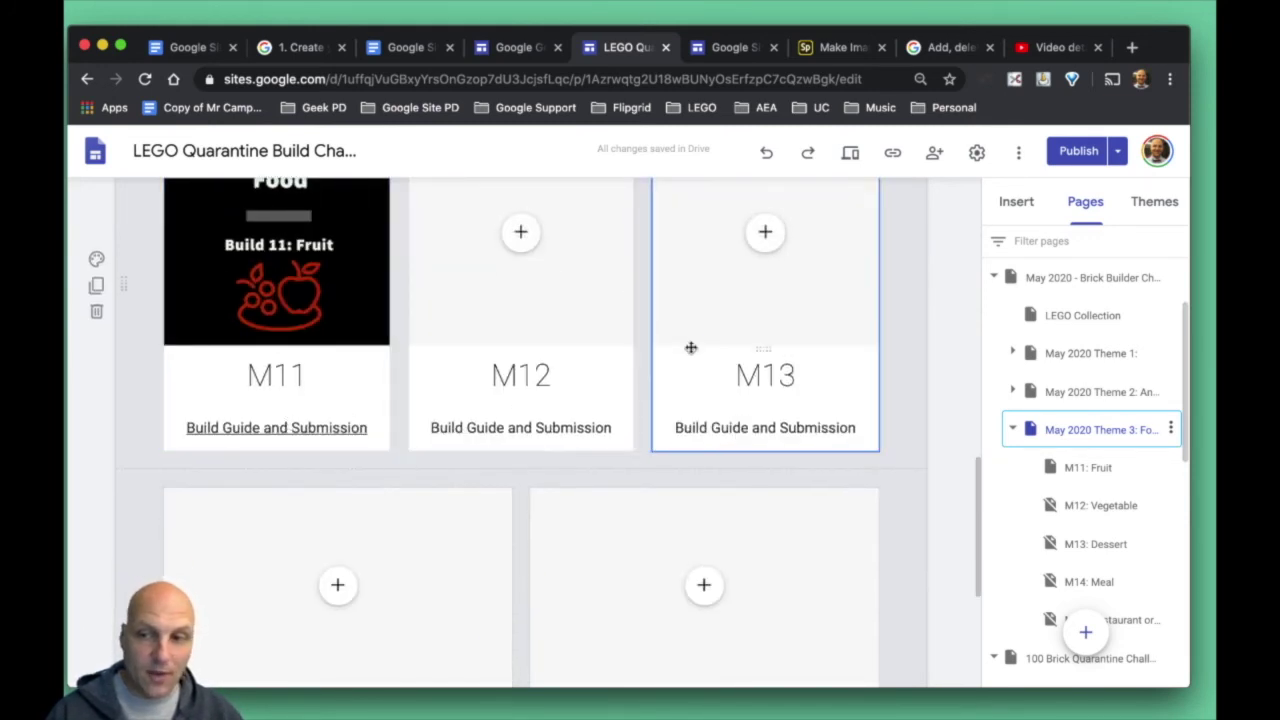
pyautogui.scroll(-1, 1098, 509)
pyautogui.scroll(-1, 1098, 509)
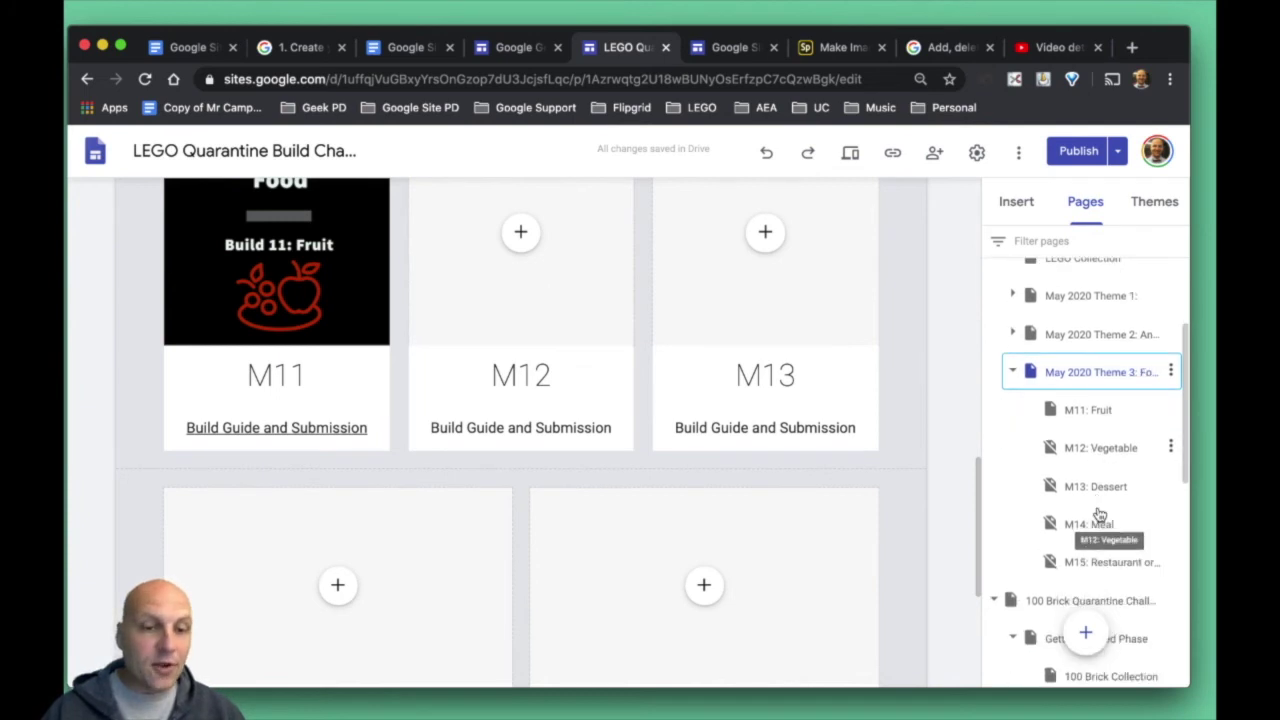
pyautogui.click(1089, 419)
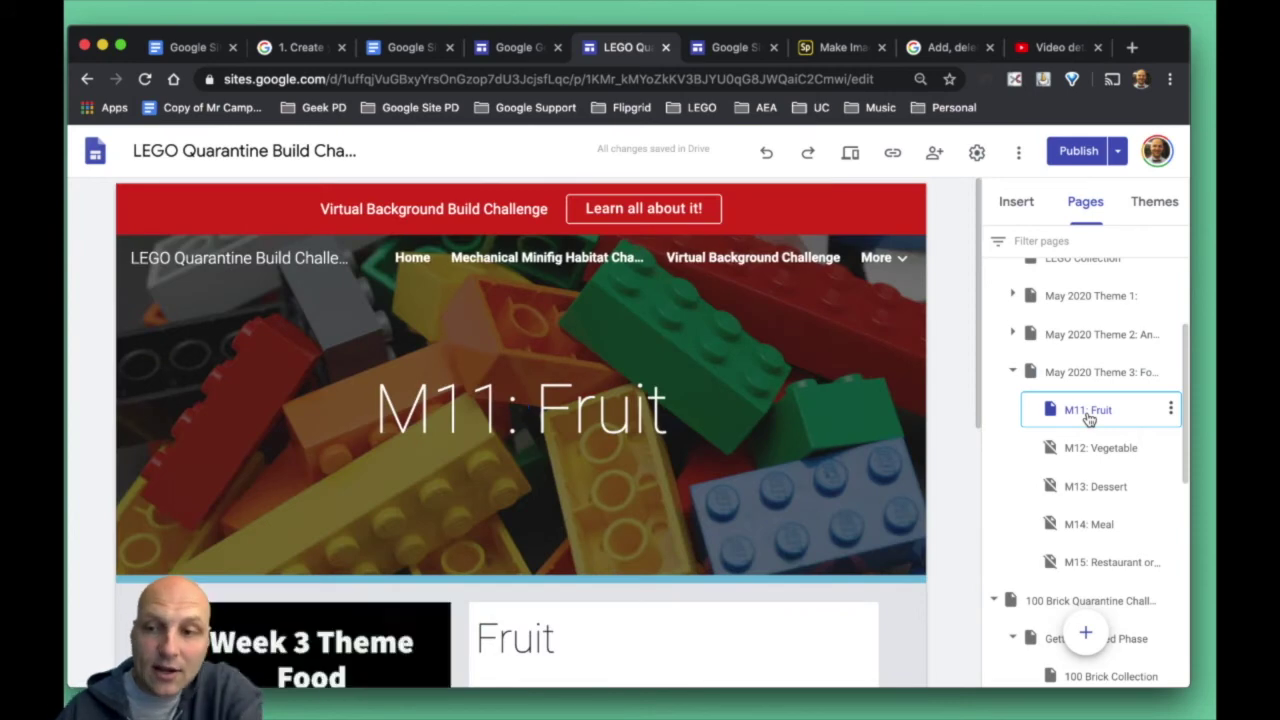
pyautogui.scroll(-4, 706, 449)
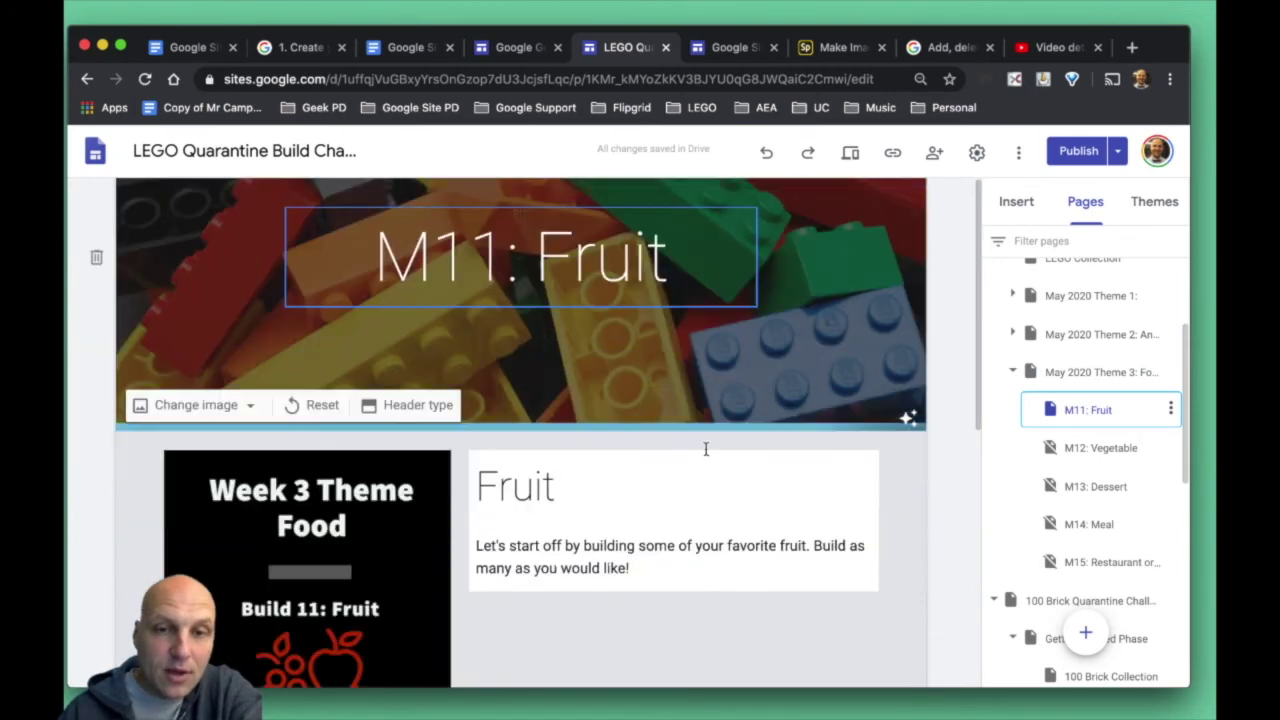
pyautogui.scroll(-6, 706, 450)
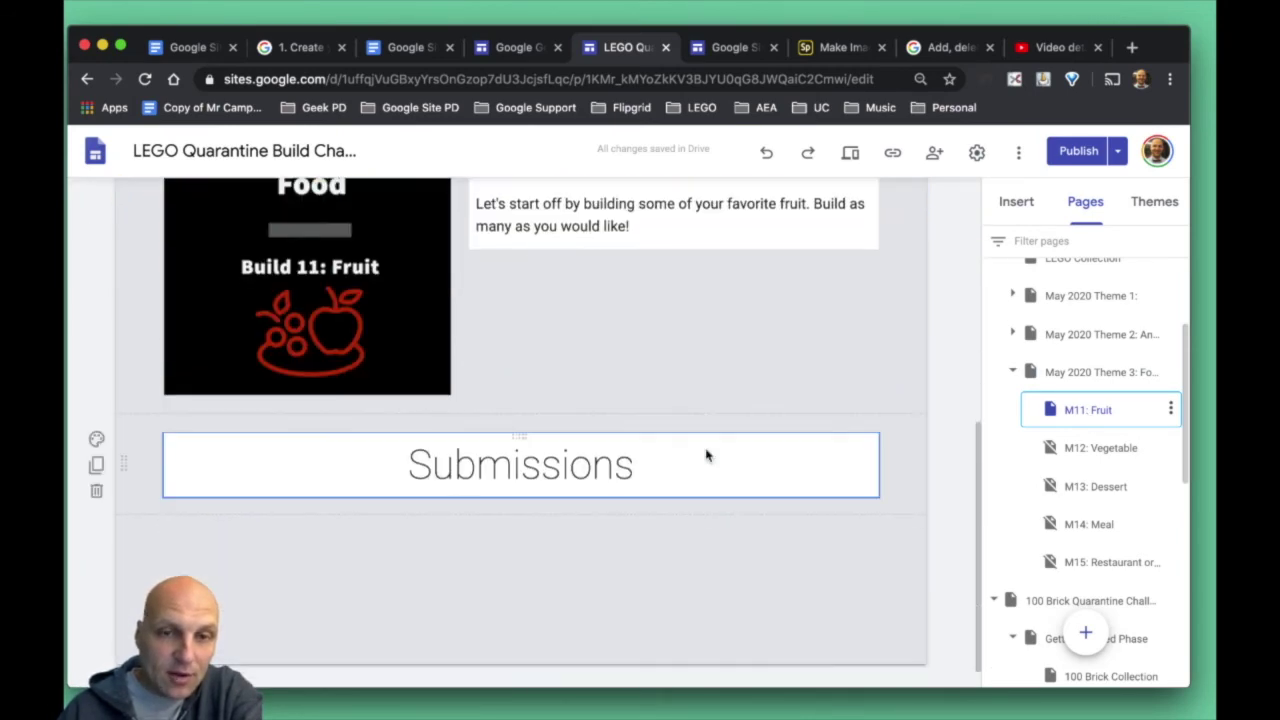
pyautogui.scroll(5, 706, 452)
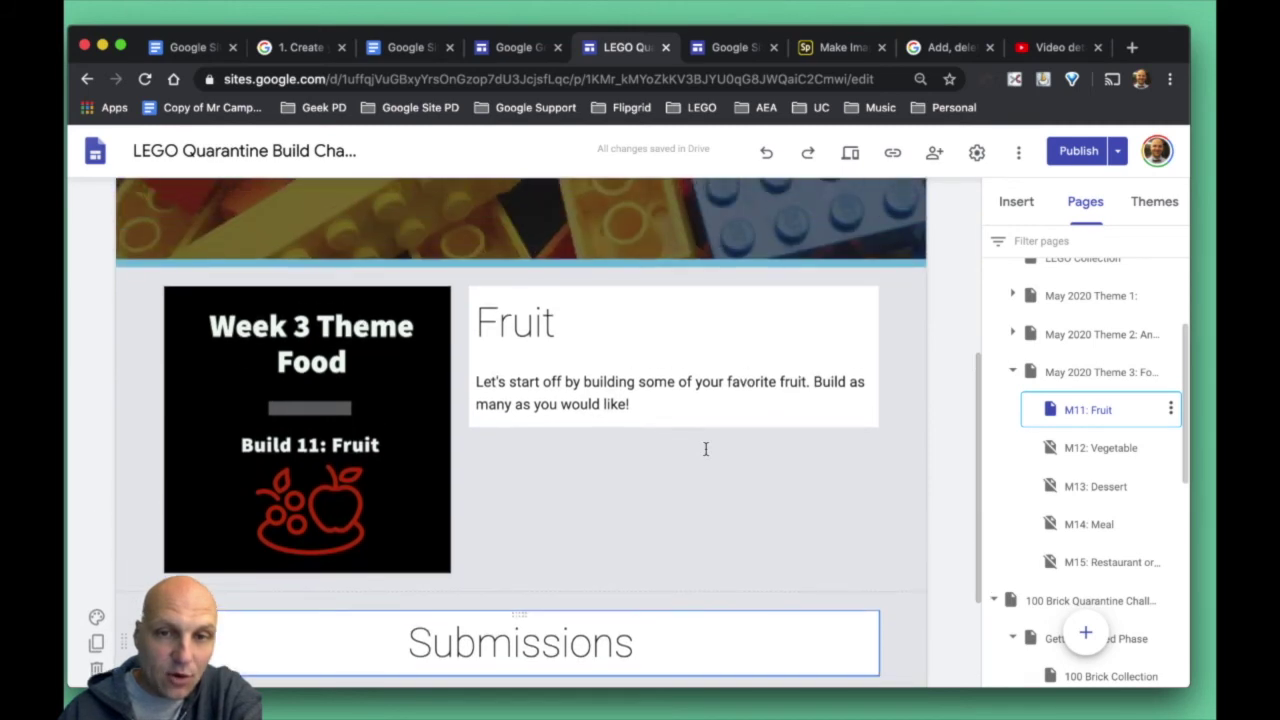
pyautogui.scroll(1, 706, 449)
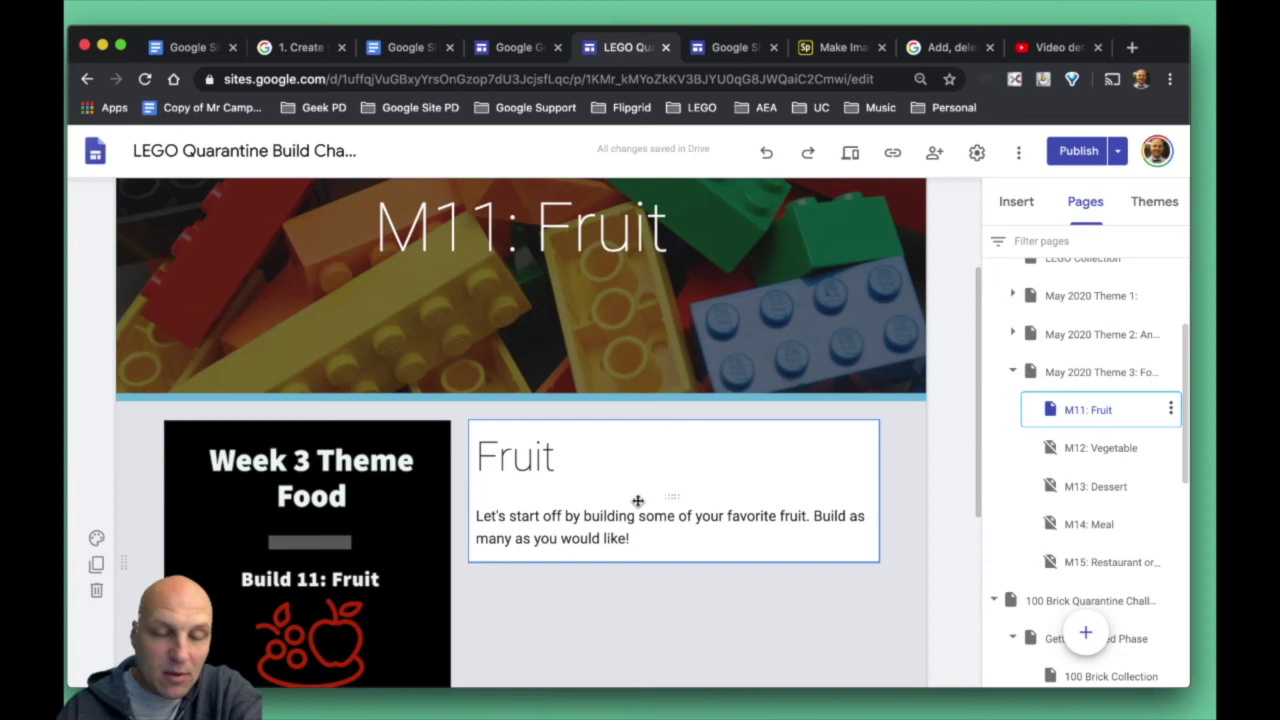
# Open M12: Vegetable and scroll through its Build 12: Vegetable image and Vegetable section
pyautogui.click(1095, 453)
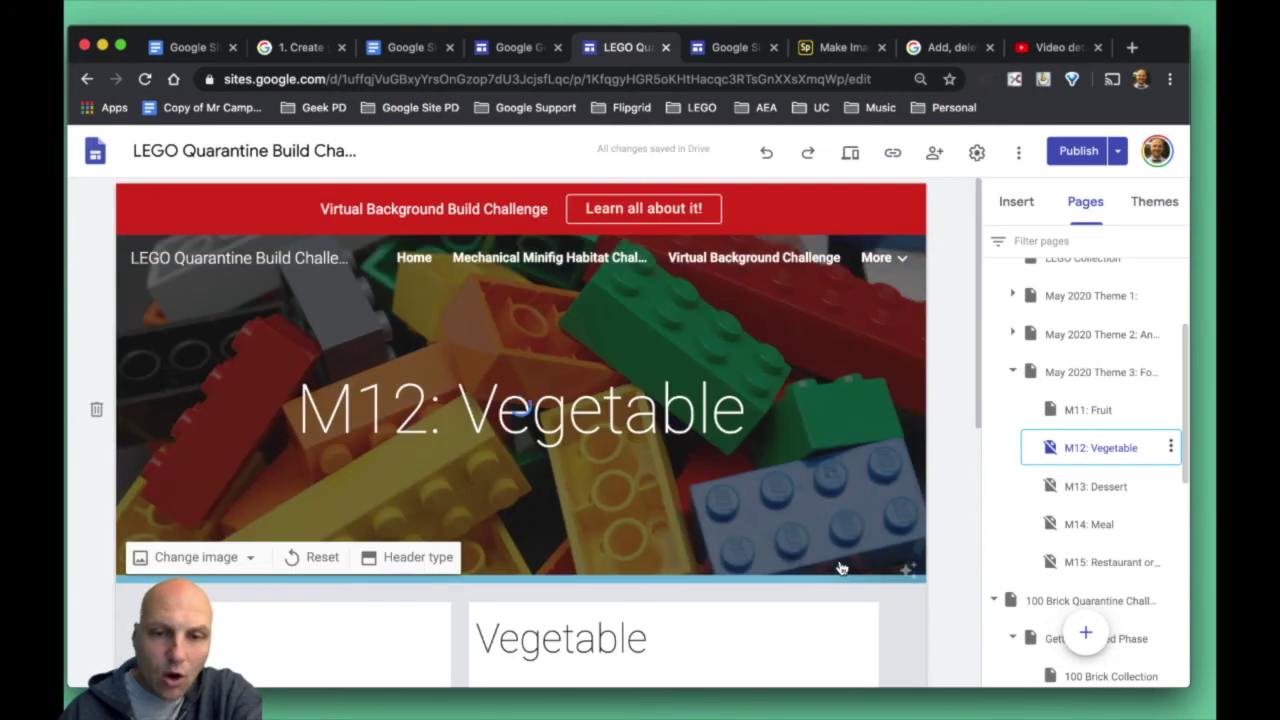
pyautogui.scroll(-5, 840, 568)
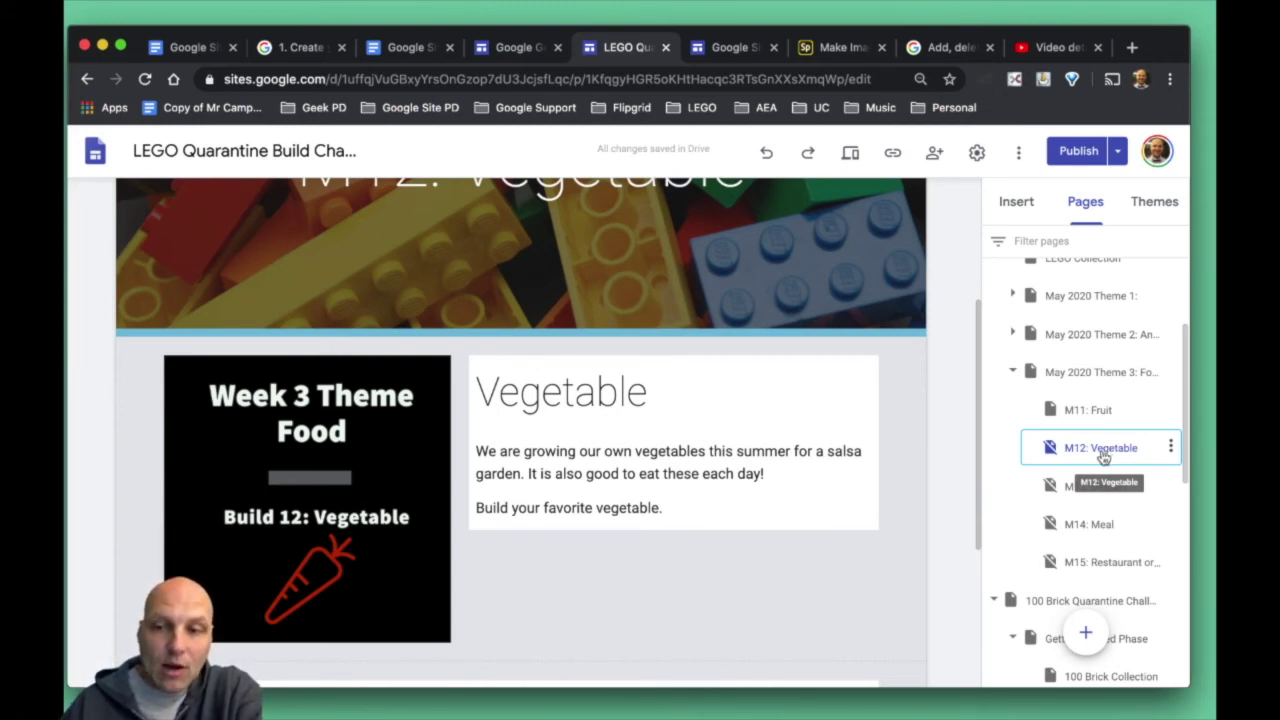
pyautogui.scroll(-2, 1100, 452)
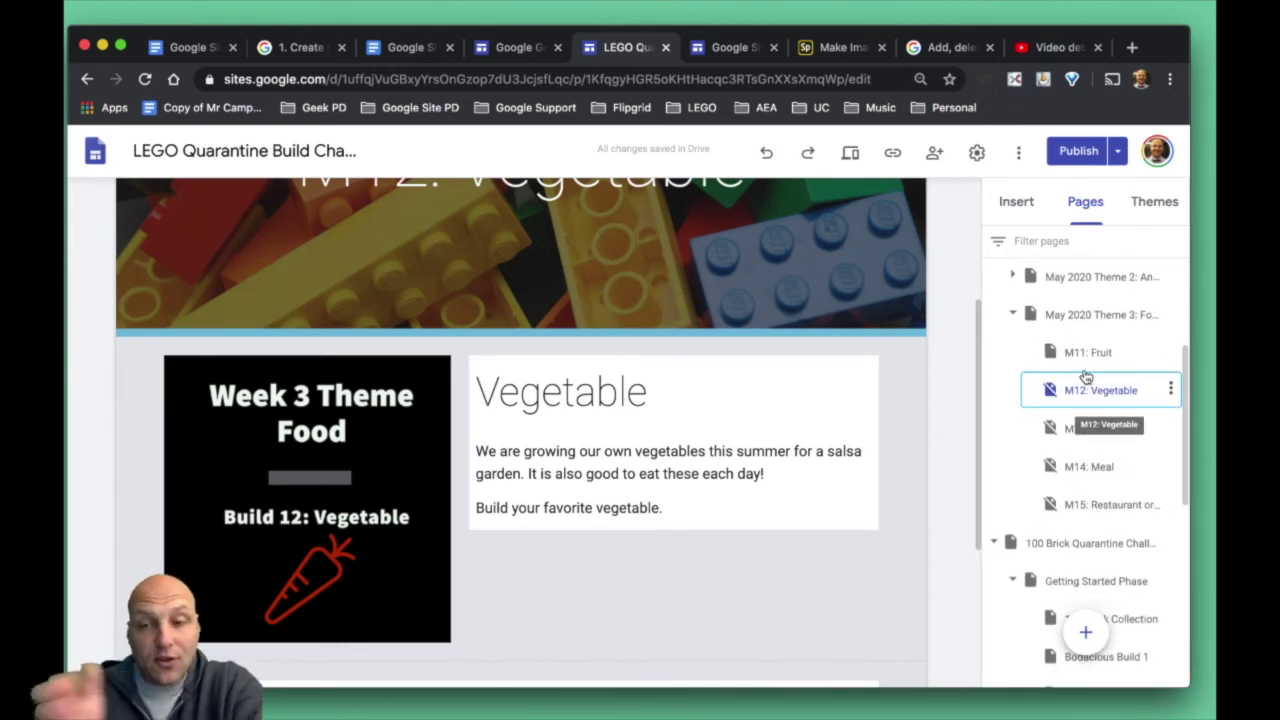
pyautogui.scroll(3, 1085, 375)
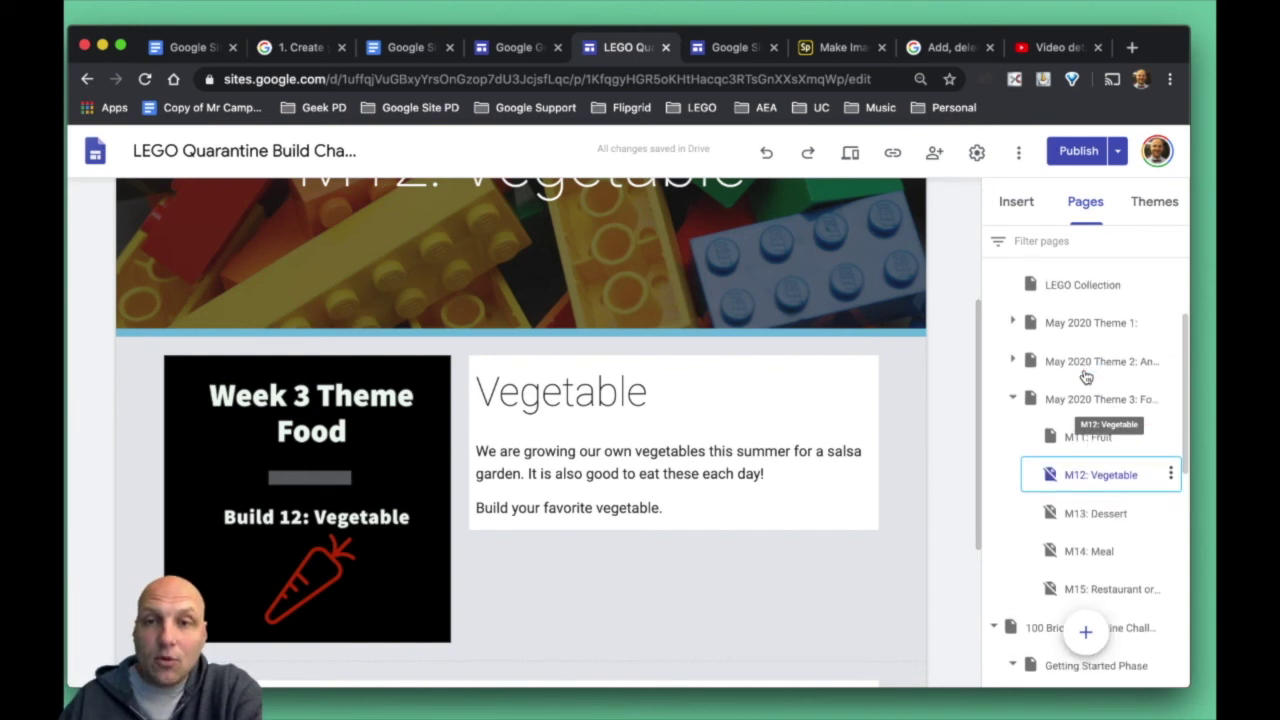
# View the published site and go to its Theme 3: Food page
pyautogui.click(1118, 152)
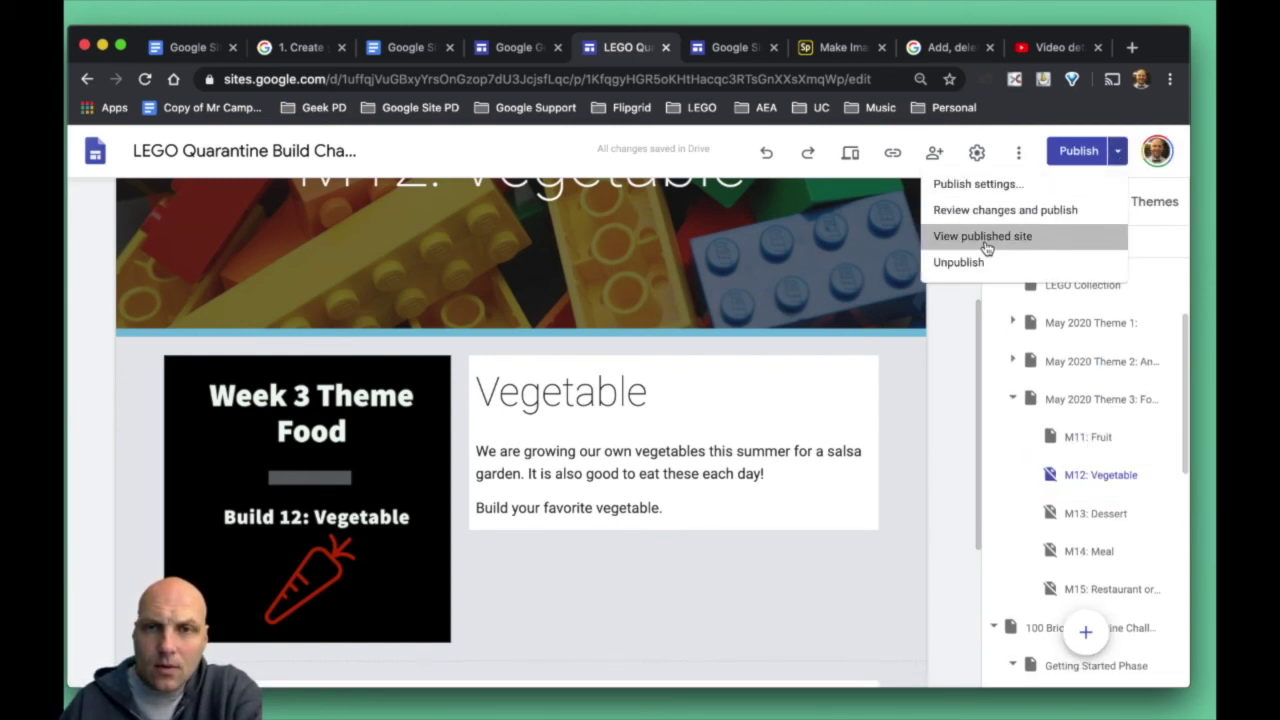
pyautogui.click(983, 237)
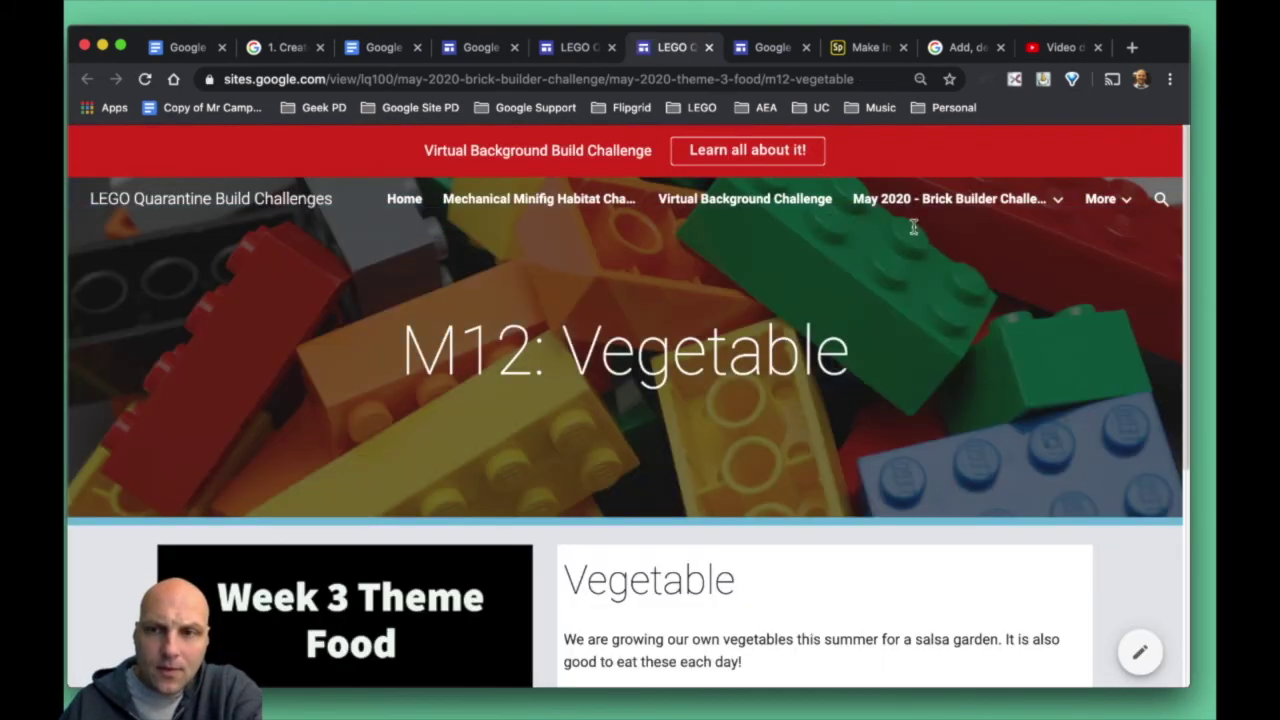
pyautogui.moveTo(940, 205)
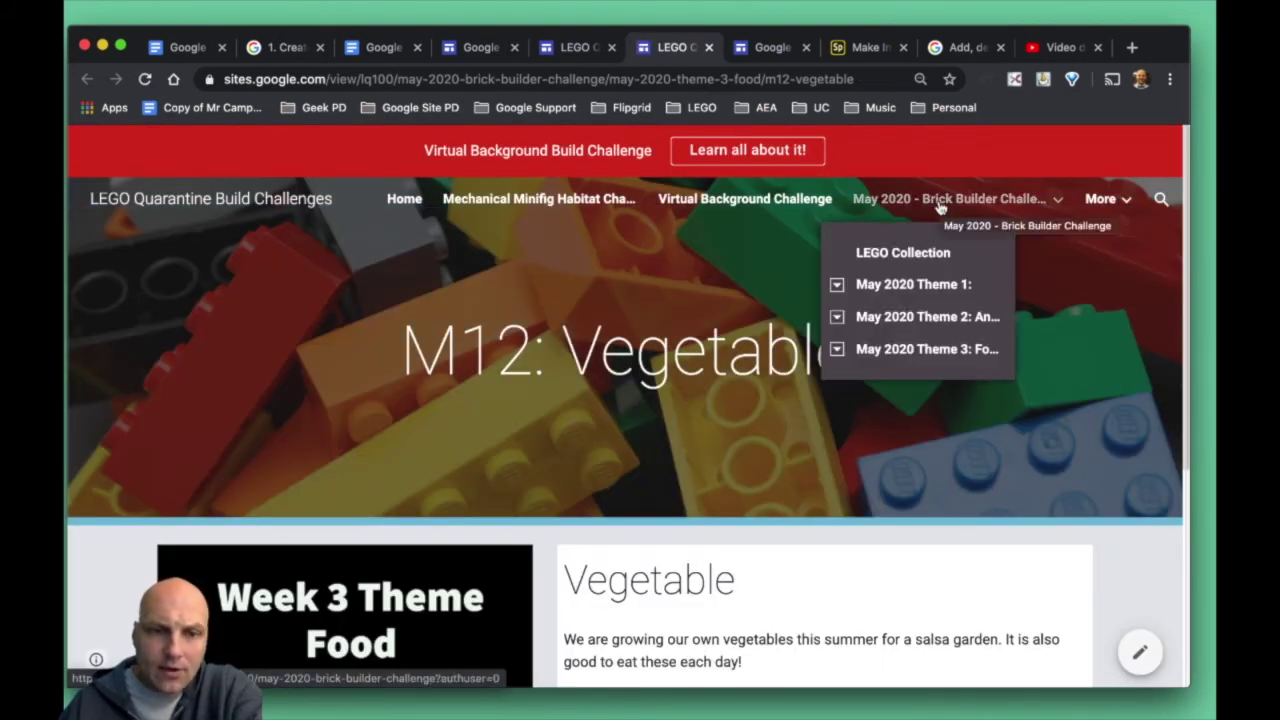
pyautogui.click(921, 349)
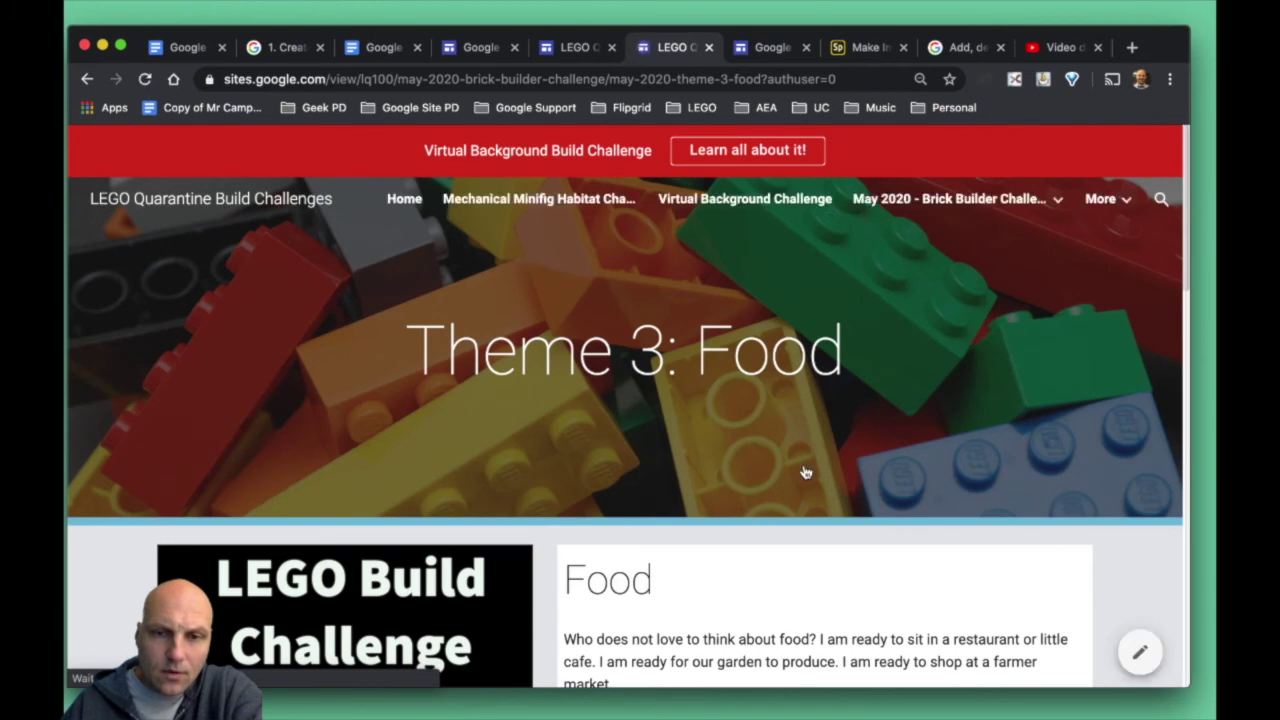
# Open the M11 Build Guide and Submission page to see the Build 11: Fruit image
pyautogui.scroll(-6, 803, 469)
pyautogui.scroll(-8, 805, 471)
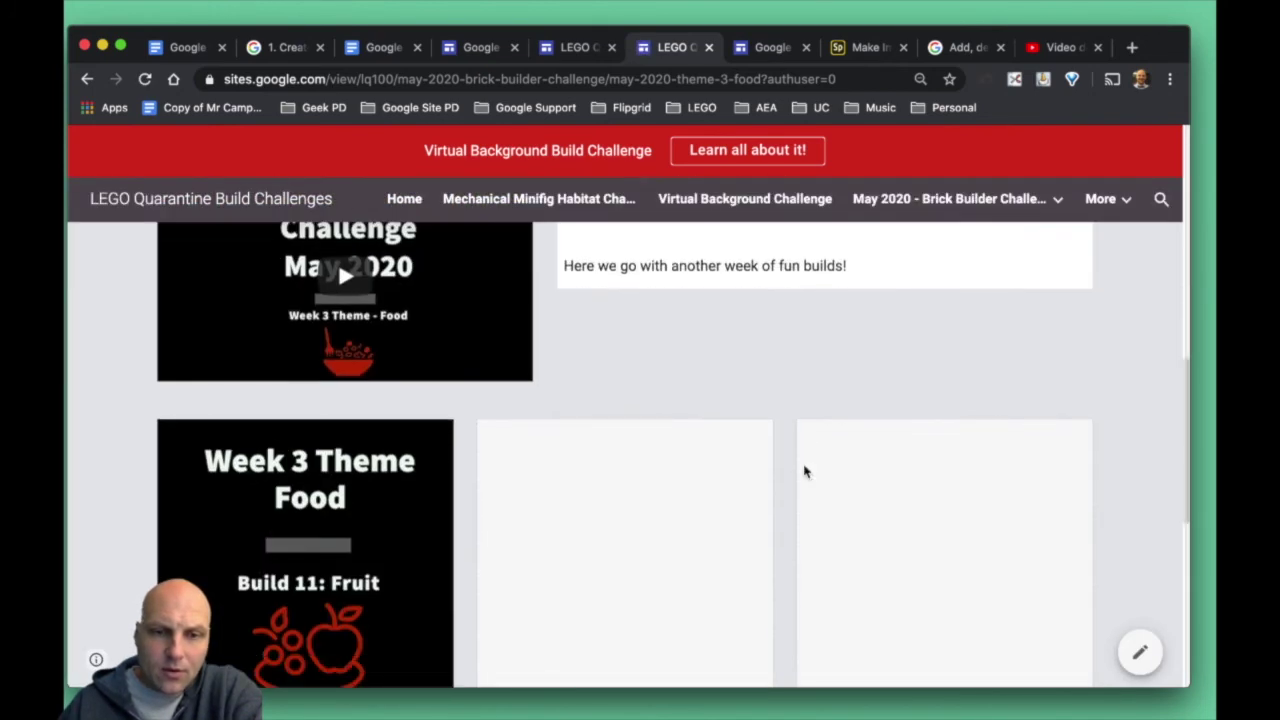
pyautogui.scroll(1, 560, 337)
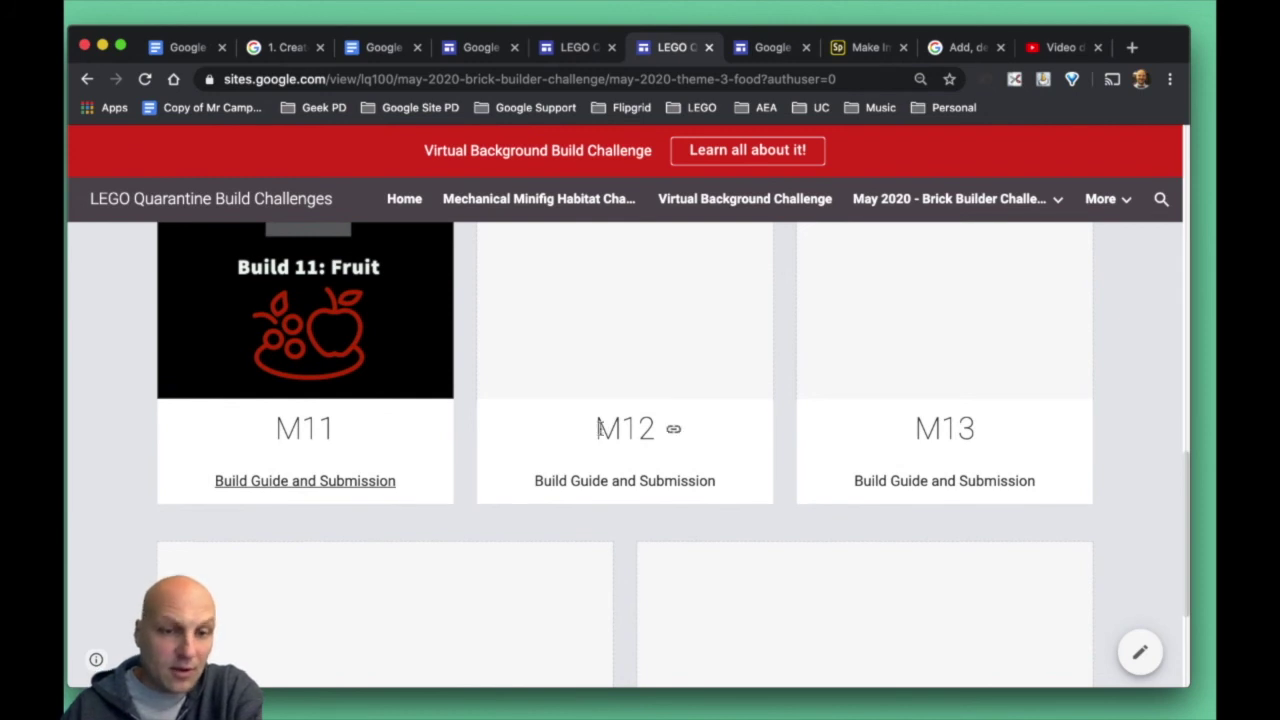
pyautogui.click(365, 485)
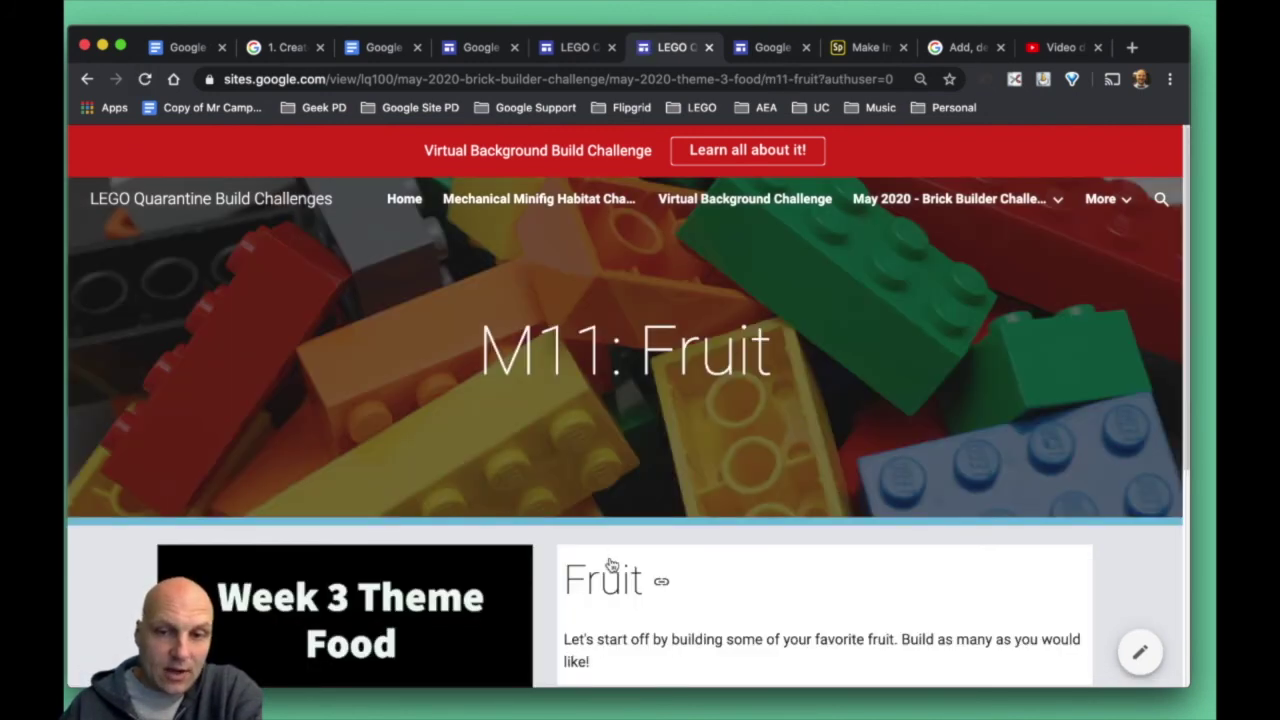
pyautogui.scroll(-5, 610, 565)
pyautogui.scroll(2, 610, 565)
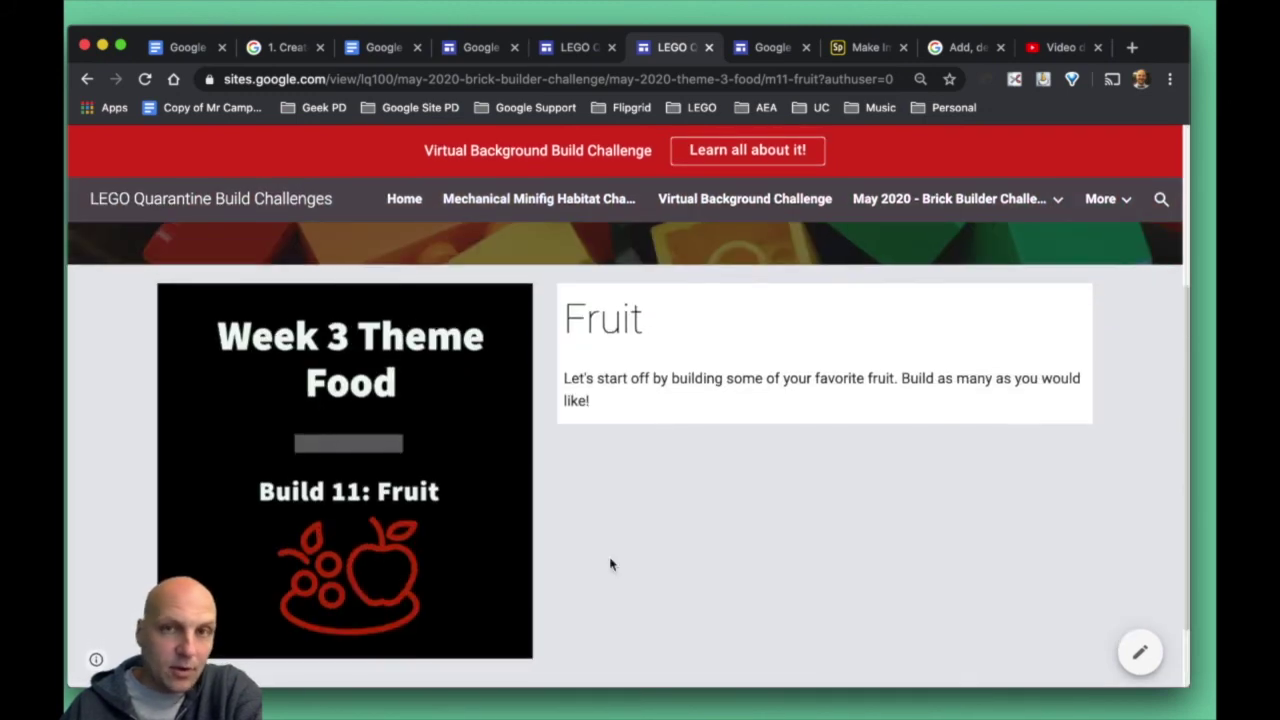
# Switch from the LEGO and Google Geeking editor tabs to the Google Site PD Demo Site editor
pyautogui.click(574, 50)
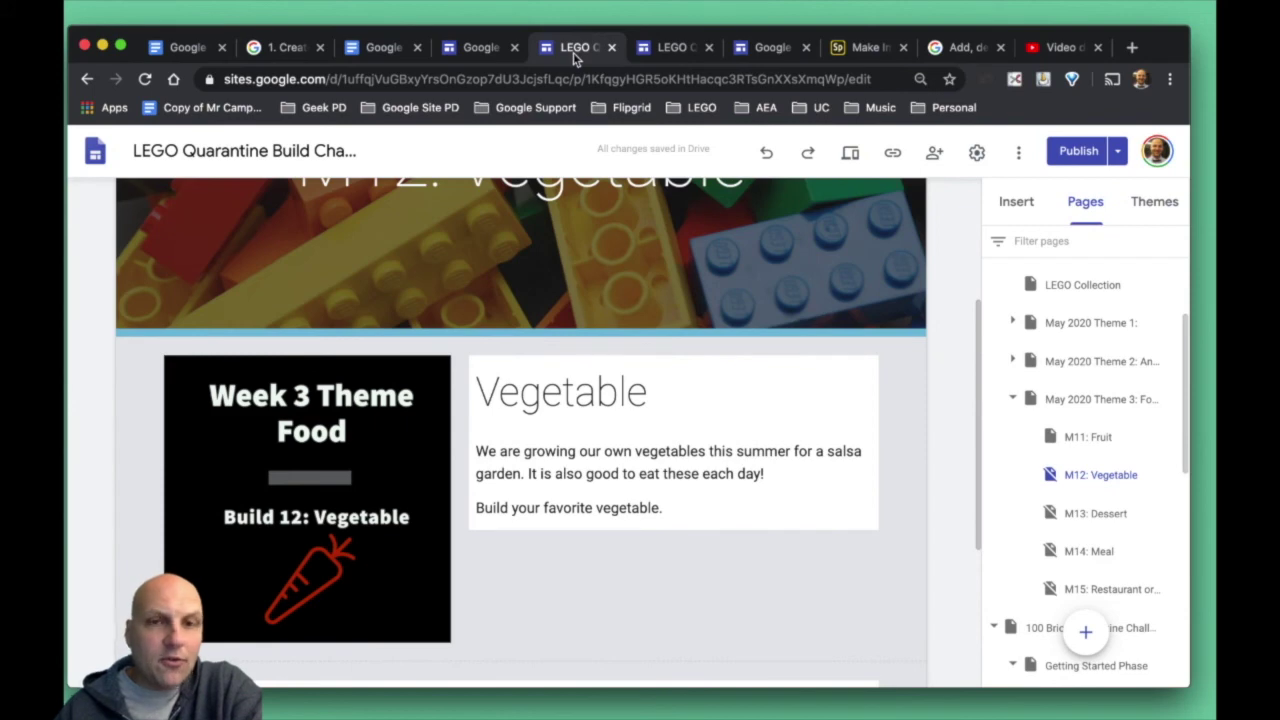
pyautogui.click(470, 50)
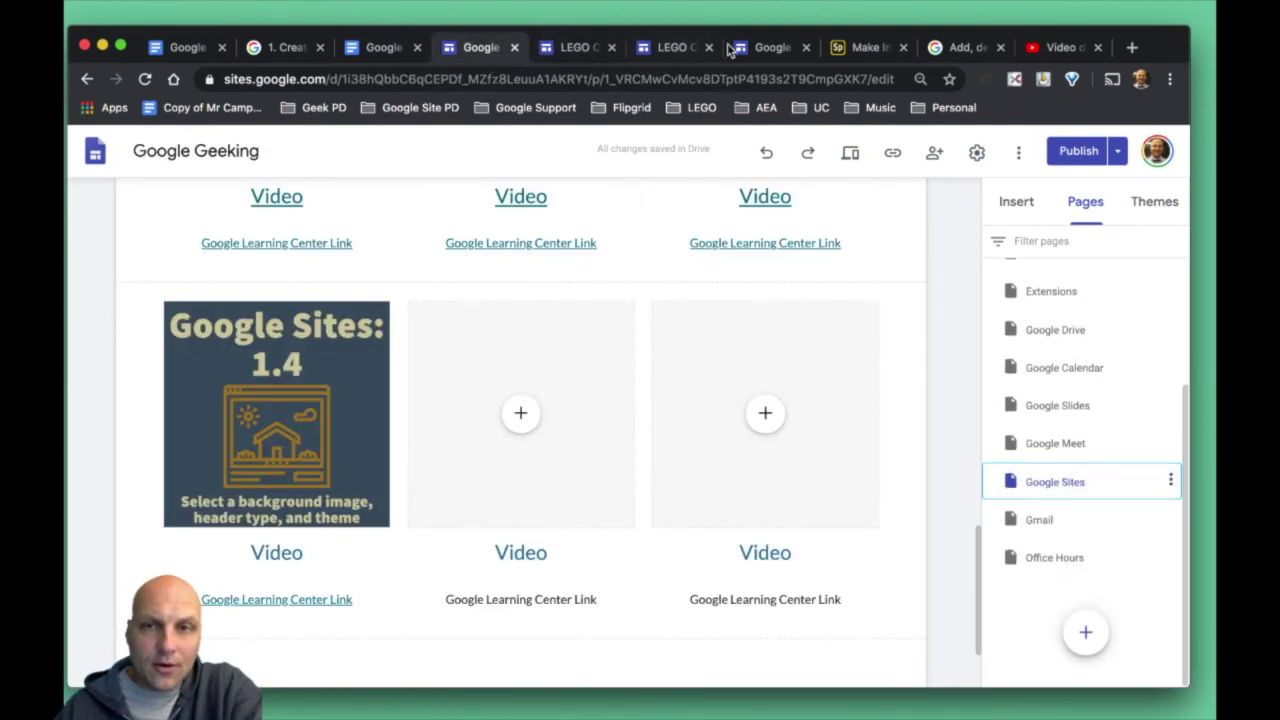
pyautogui.click(770, 50)
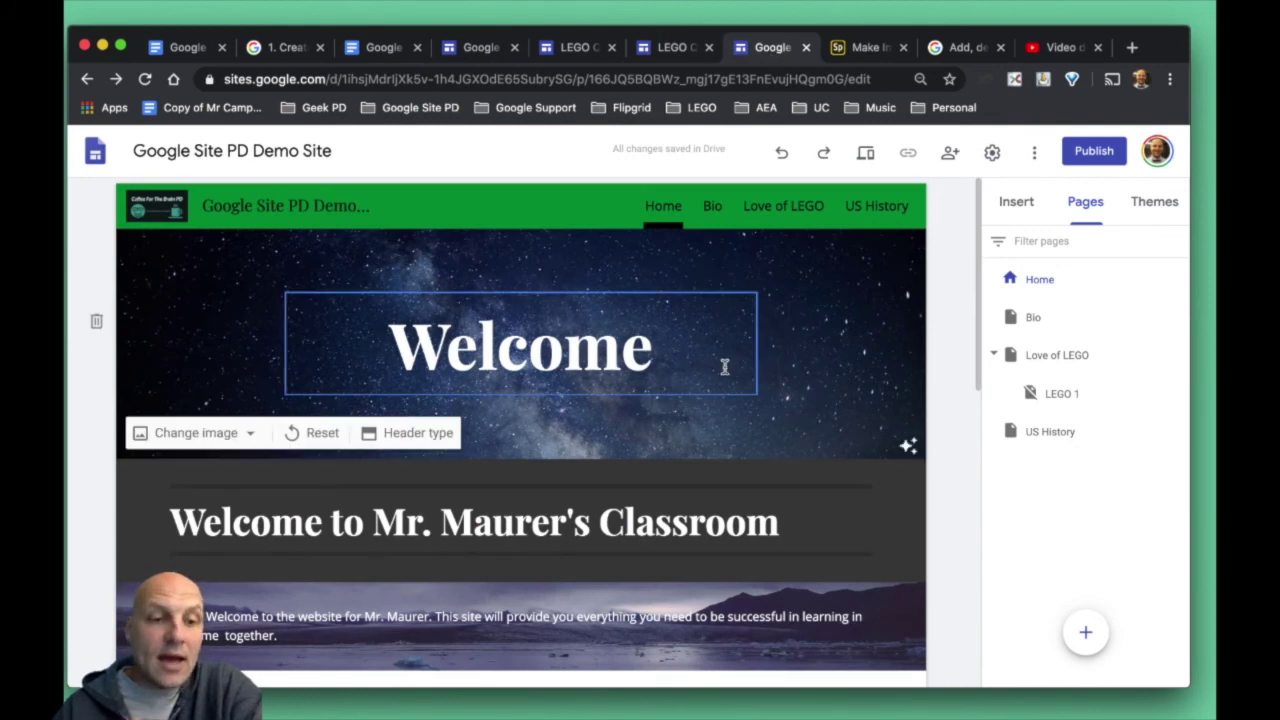